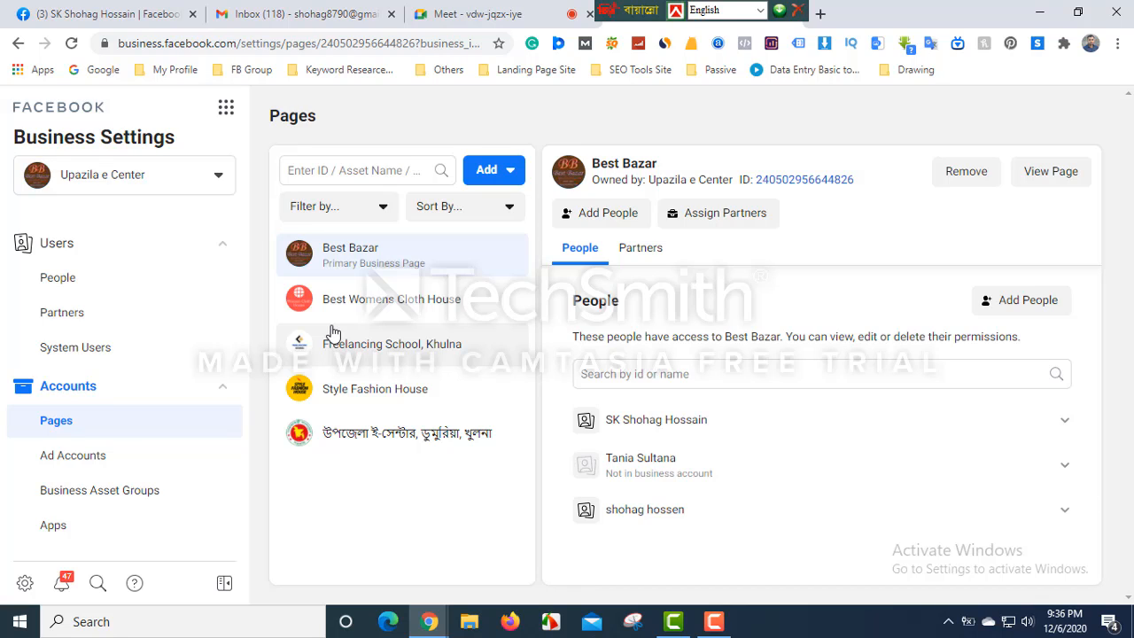
# - Open the Business Tools menu, then close it again
pyautogui.click(228, 111)
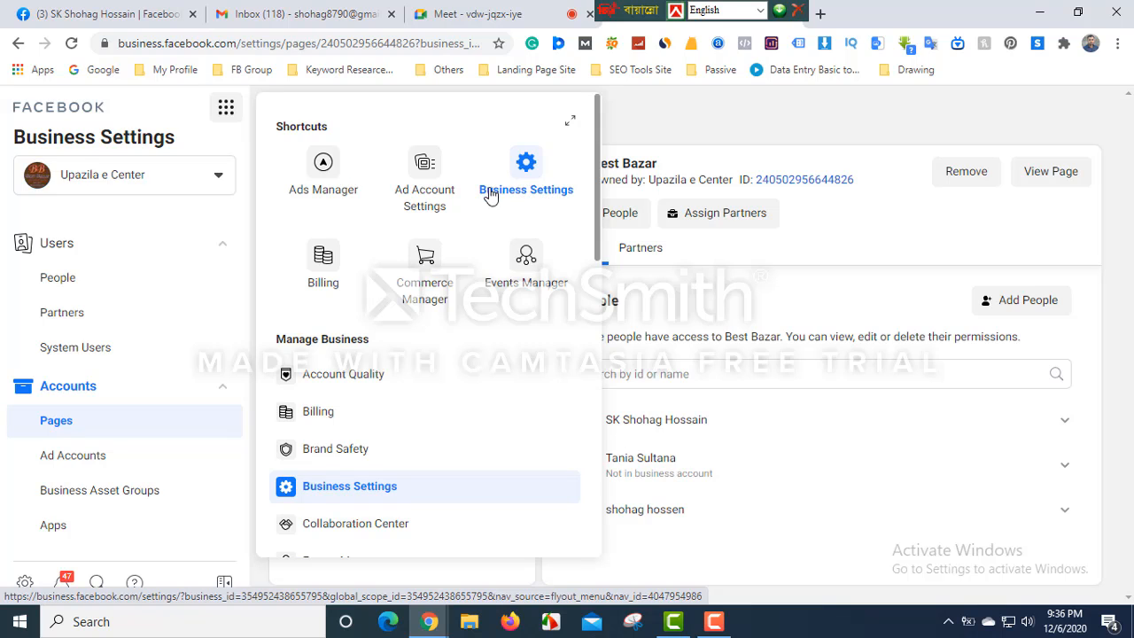
pyautogui.click(636, 123)
pyautogui.scroll(-3, 57, 301)
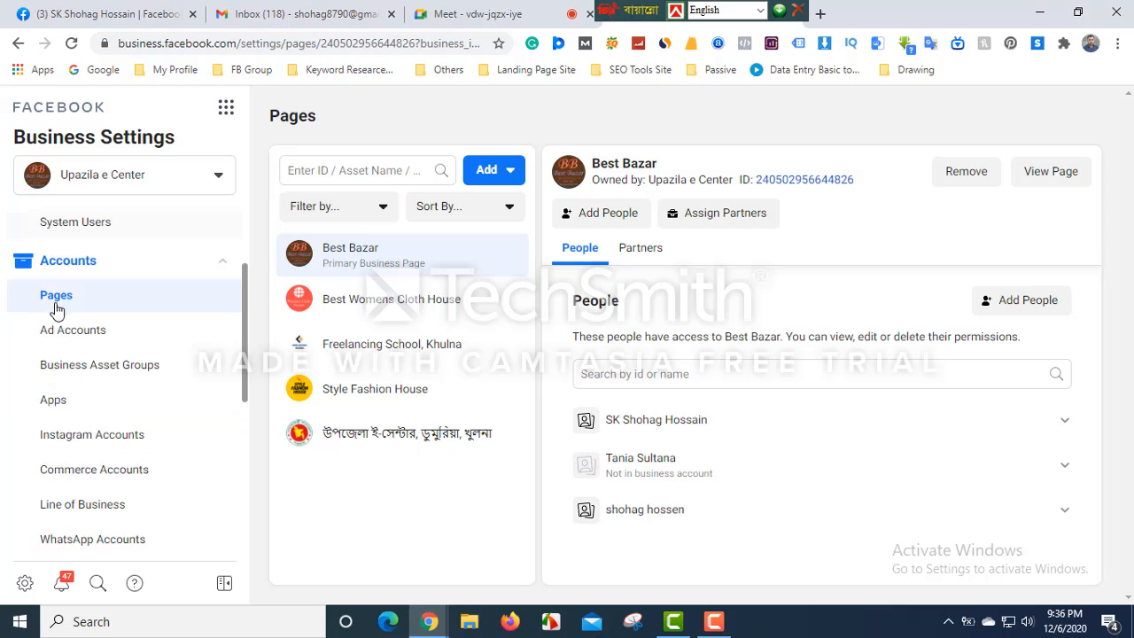
pyautogui.scroll(2, 67, 496)
pyautogui.scroll(1, 62, 433)
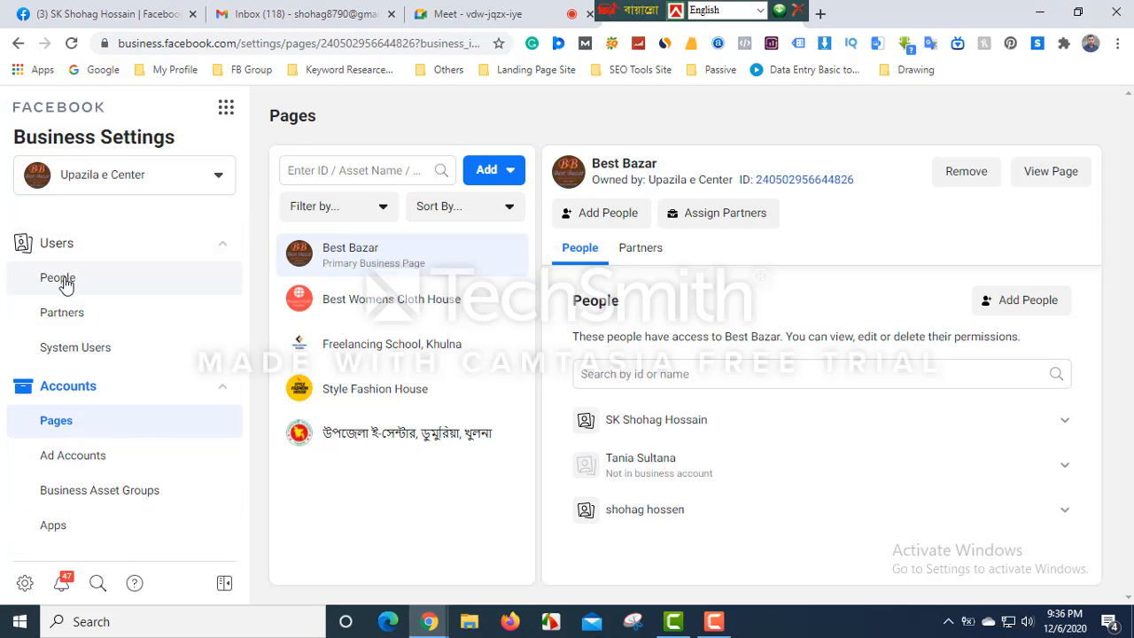
# - Collapse and re-expand Users, then open People, showing the pending invitee with Best Bazar
pyautogui.click(56, 248)
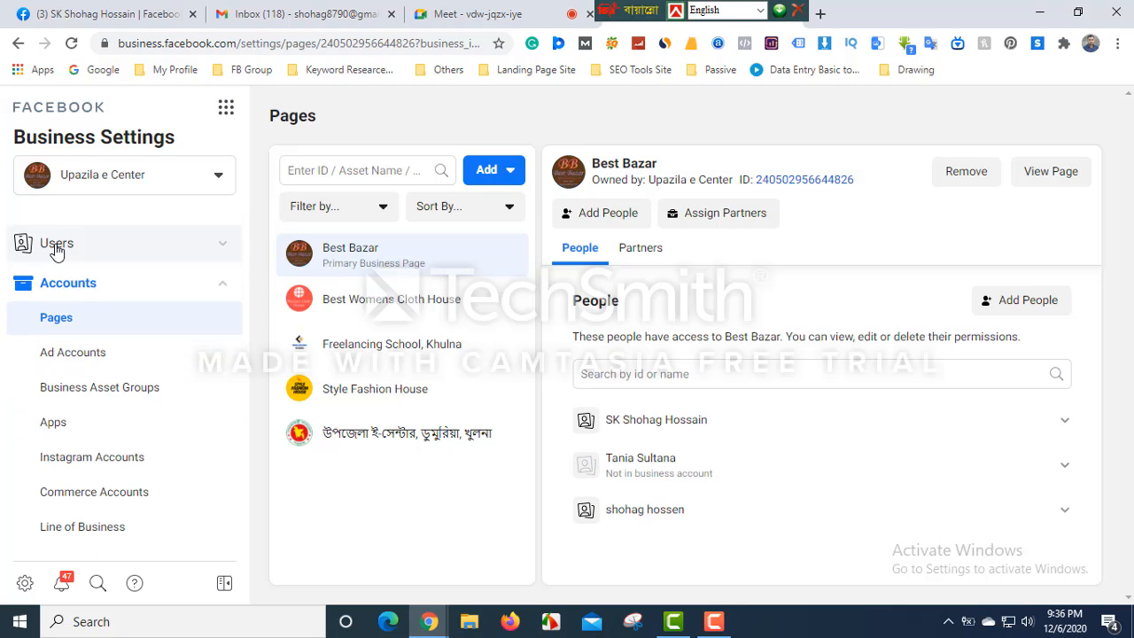
pyautogui.click(56, 246)
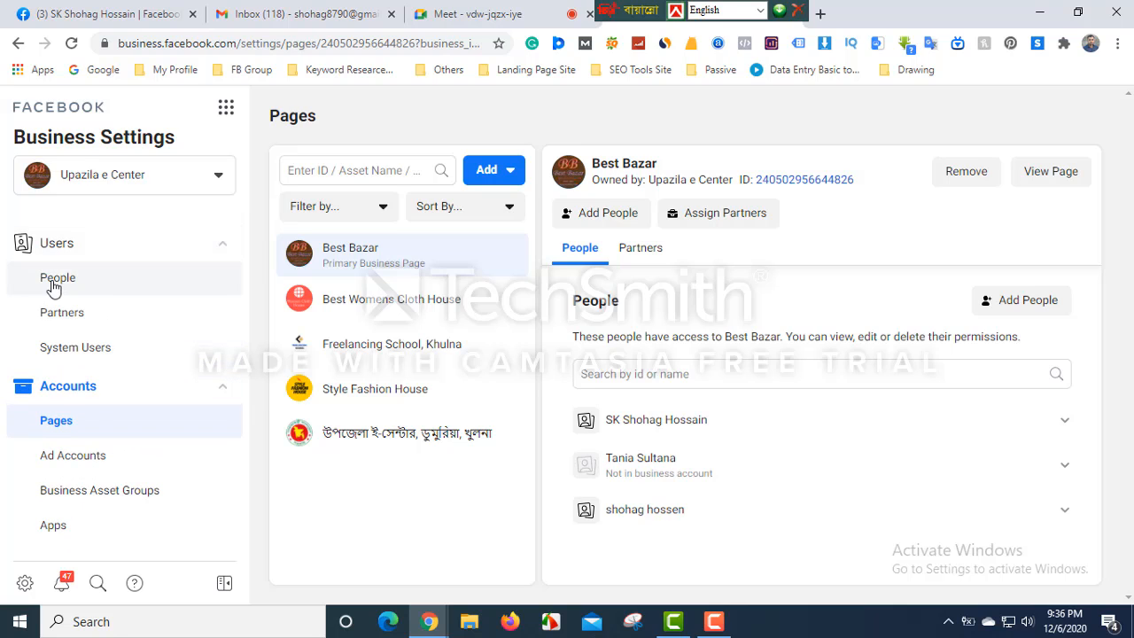
pyautogui.click(67, 280)
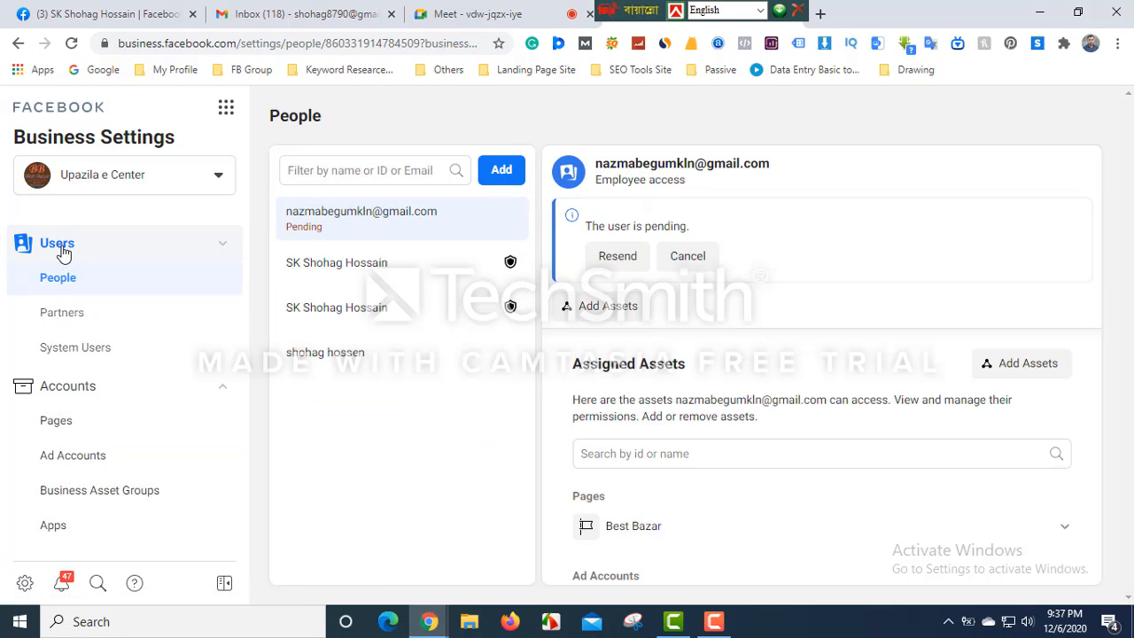
# - Scroll through the Facebook profile page, then switch to the Gmail inbox tab
pyautogui.click(125, 16)
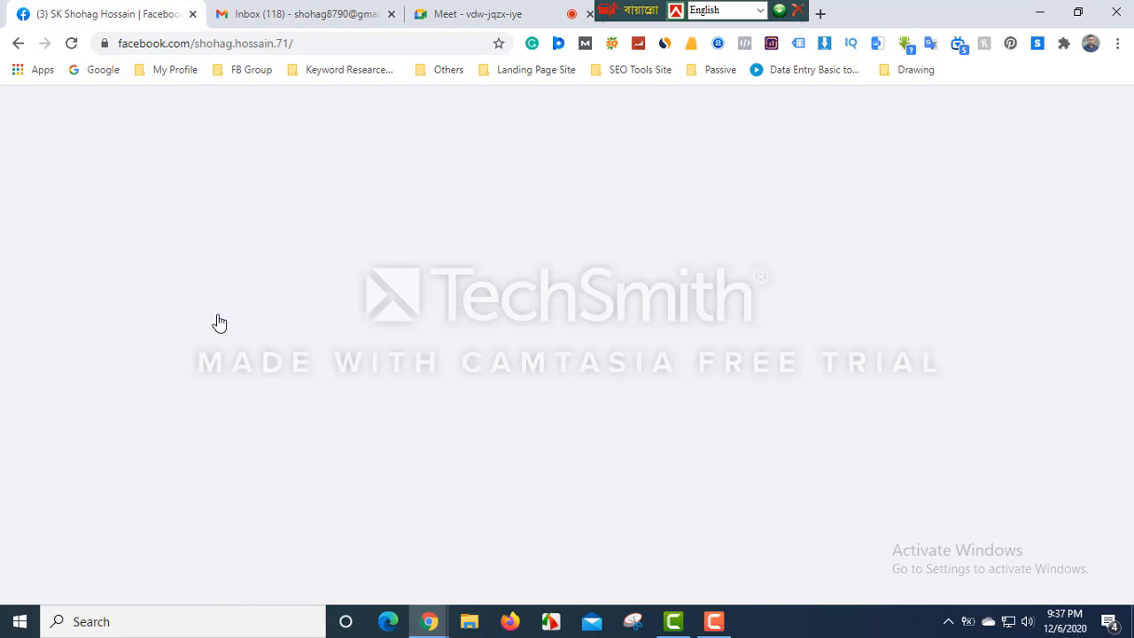
pyautogui.scroll(-2, 319, 398)
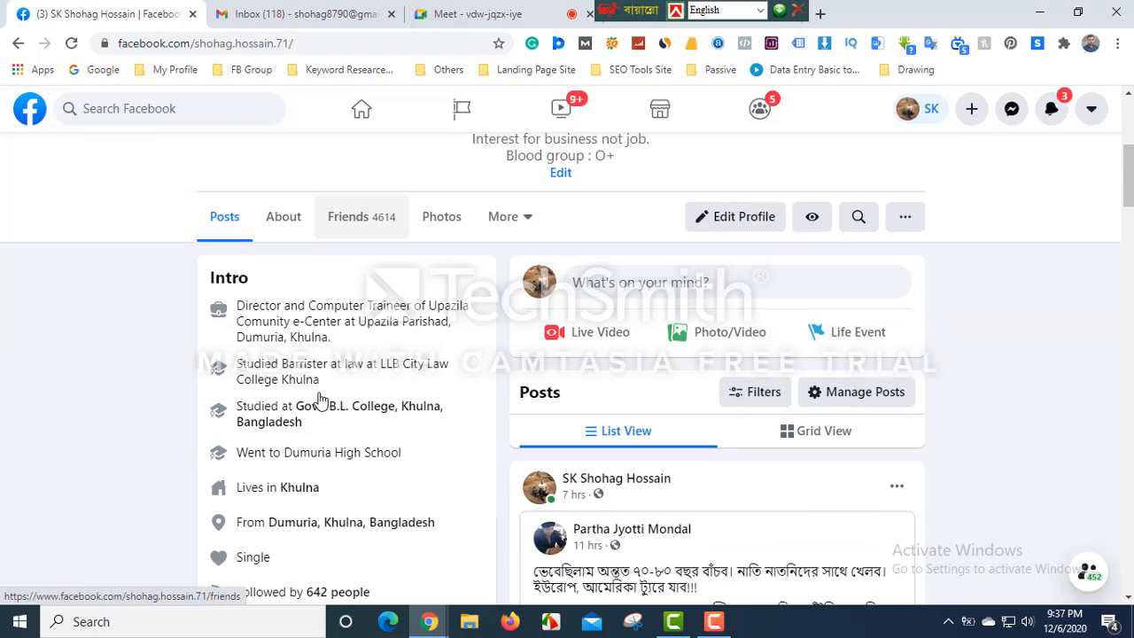
pyautogui.scroll(-3, 321, 398)
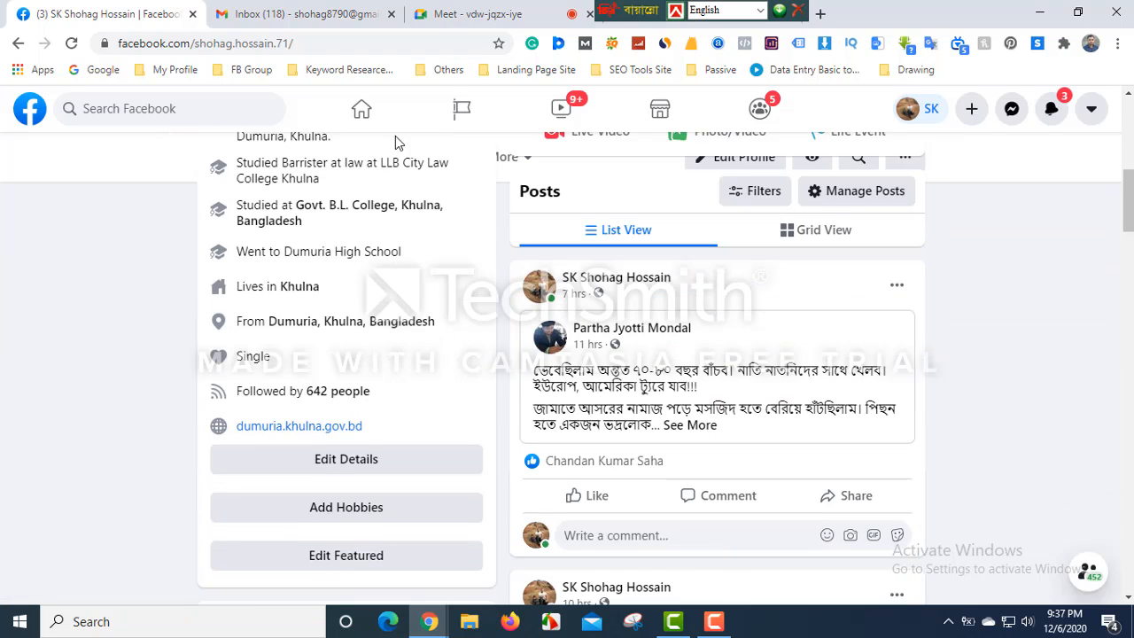
pyautogui.click(316, 18)
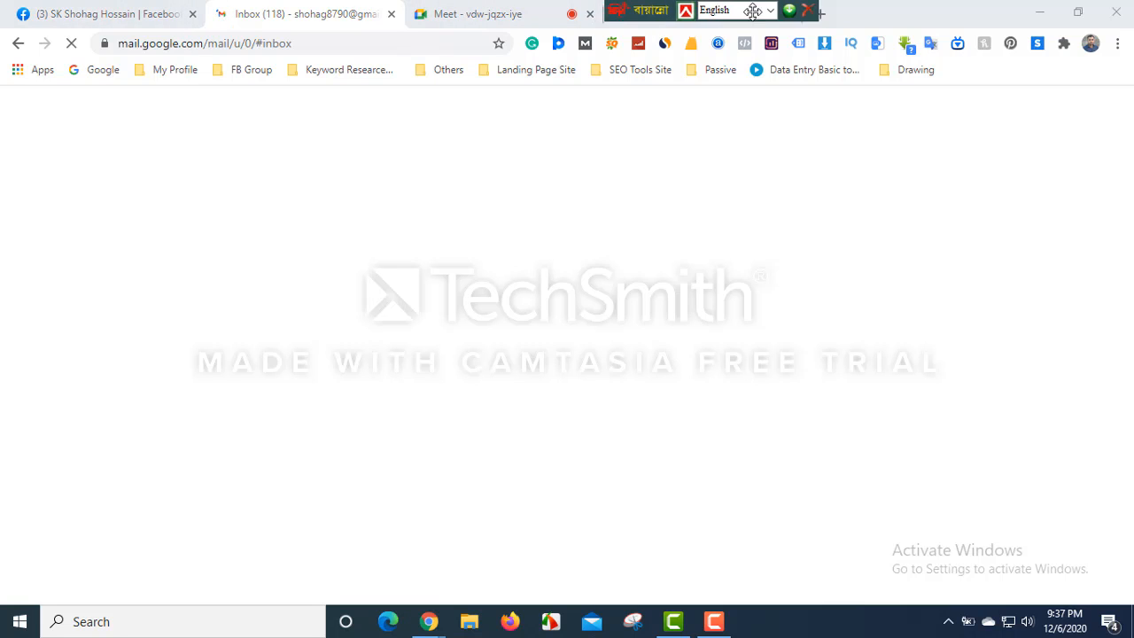
# - Go back to the Business Settings tab's People page
pyautogui.click(692, 18)
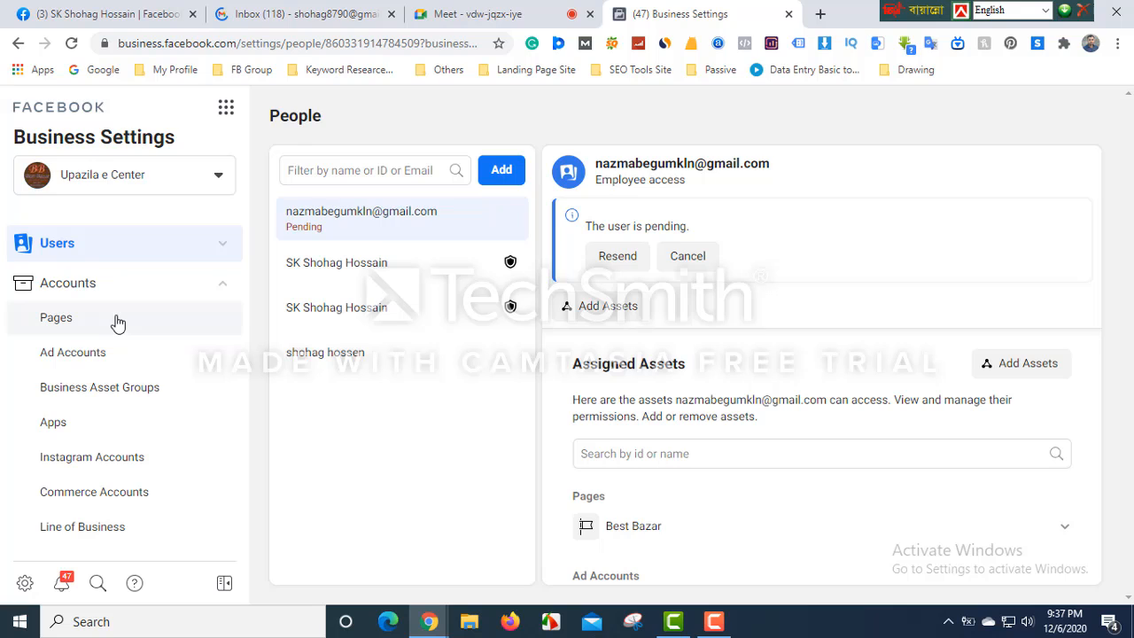
# - Expand the Users section in the left sidebar to show People, Partners and System Users
pyautogui.click(71, 247)
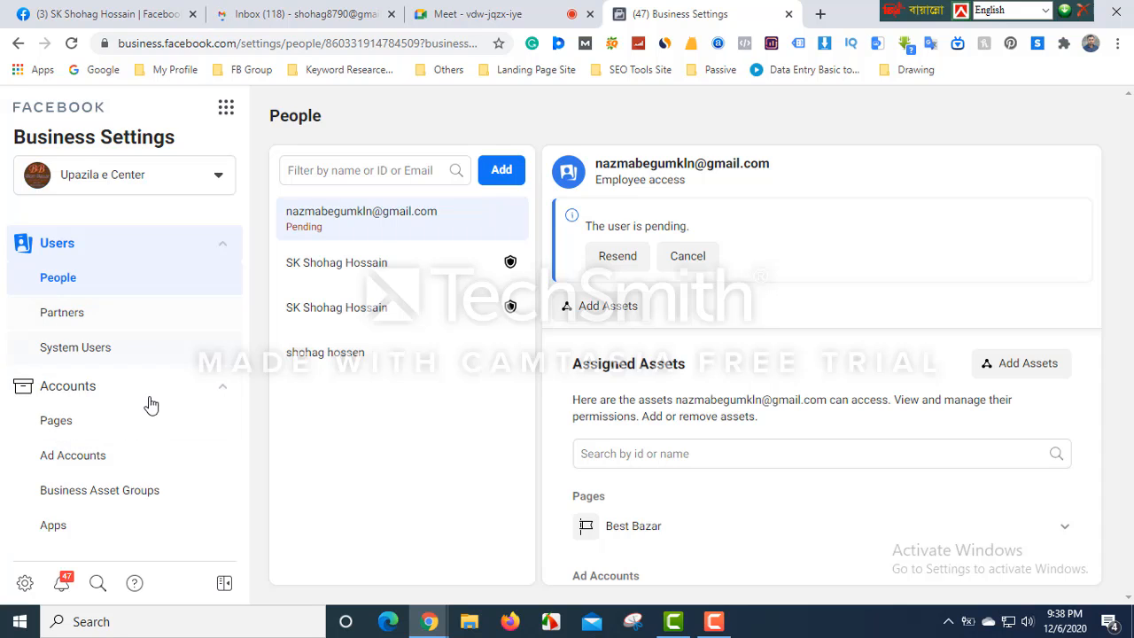
# - Show Accounts > Pages for Best Bazar, opening and dismissing the Add People dialog
pyautogui.click(56, 423)
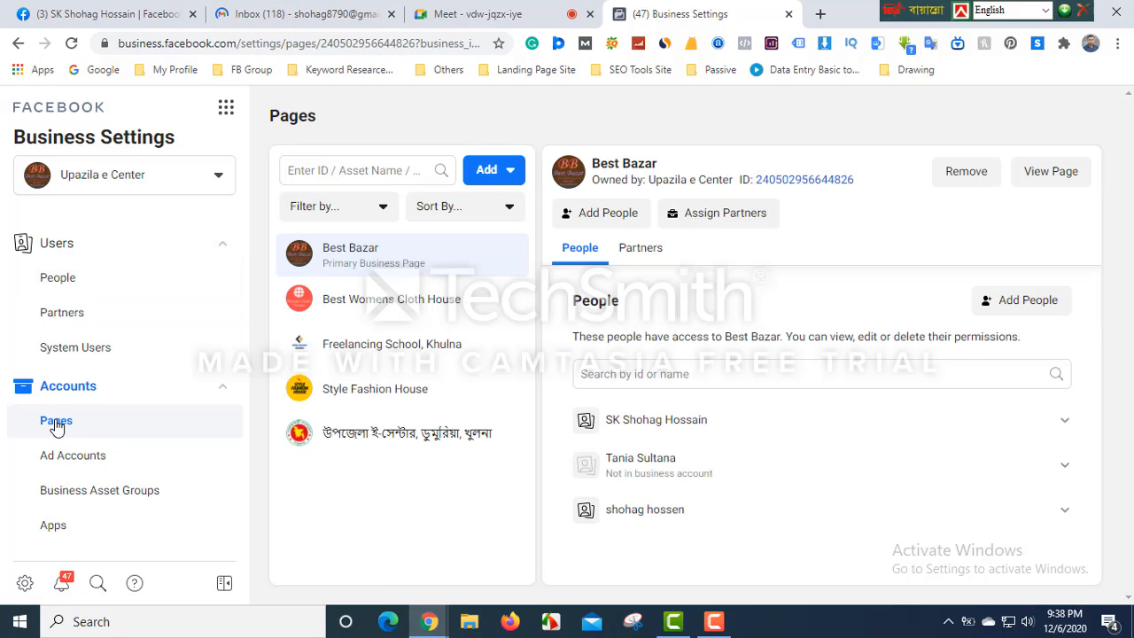
pyautogui.click(1033, 302)
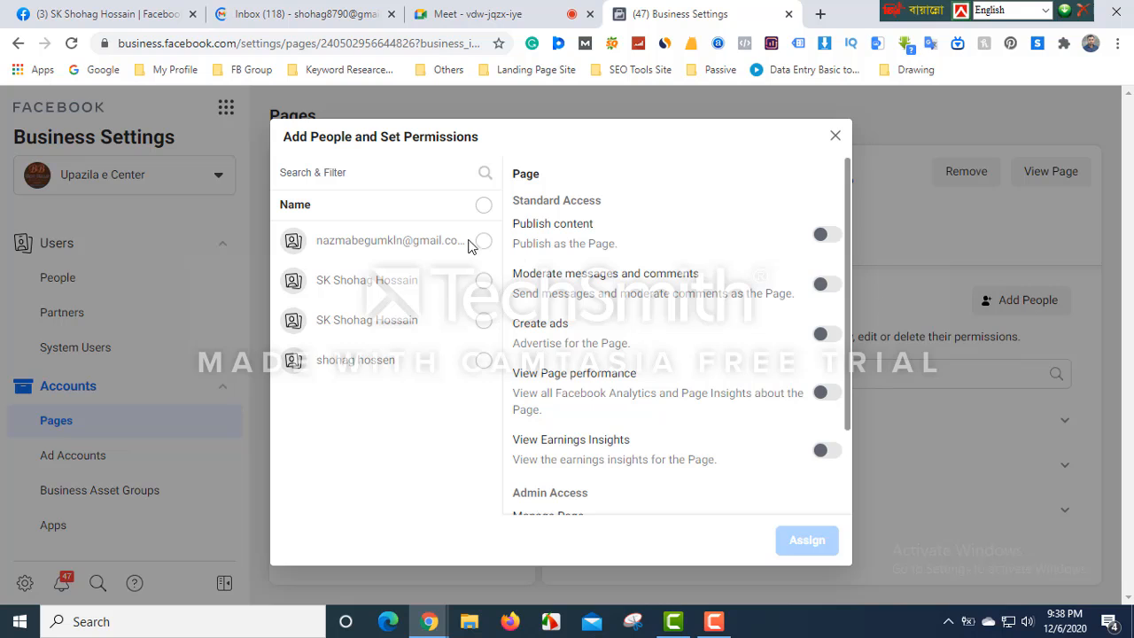
pyautogui.click(835, 139)
# - Search Best Bazar's people for the new person's name, which returns no match
pyautogui.click(659, 372)
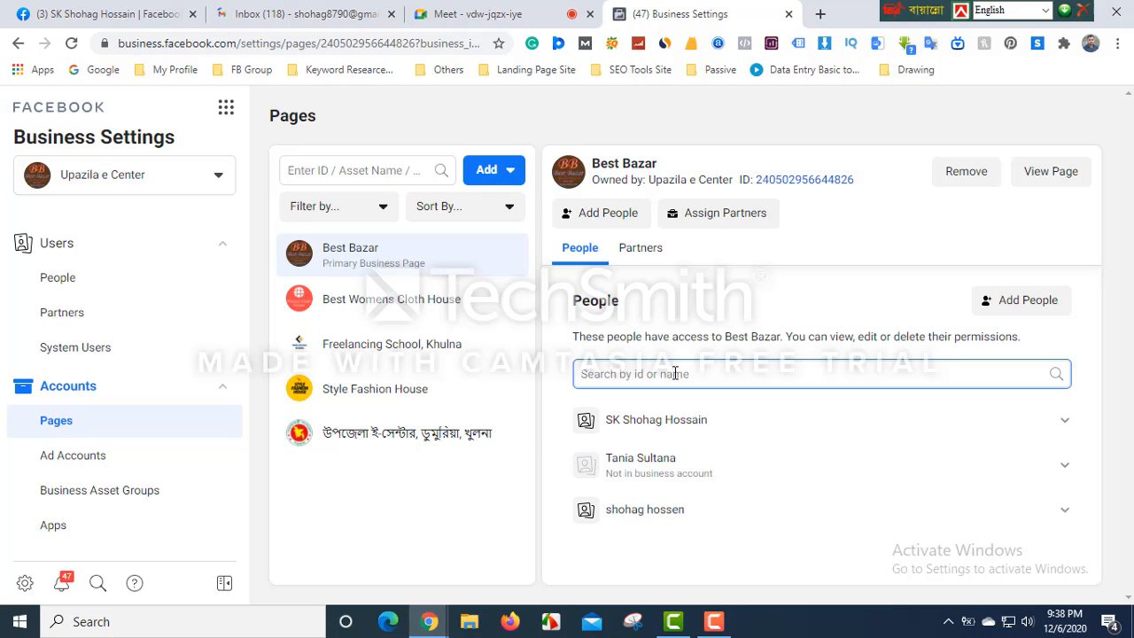
pyautogui.write('sh')
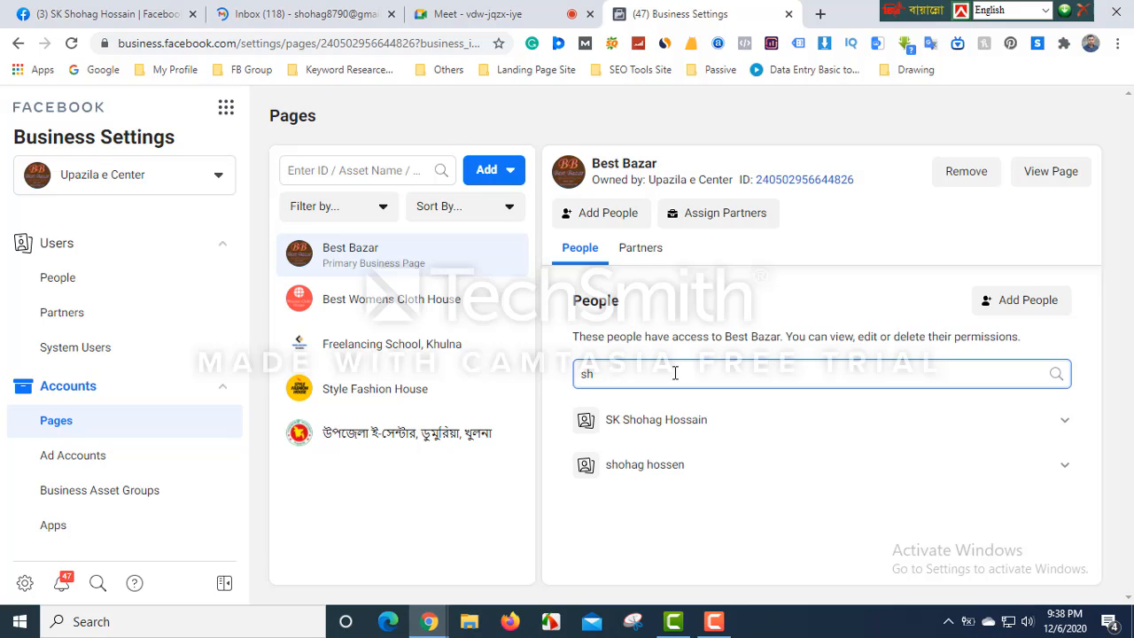
pyautogui.press('BackSpace')
pyautogui.press('BackSpace')
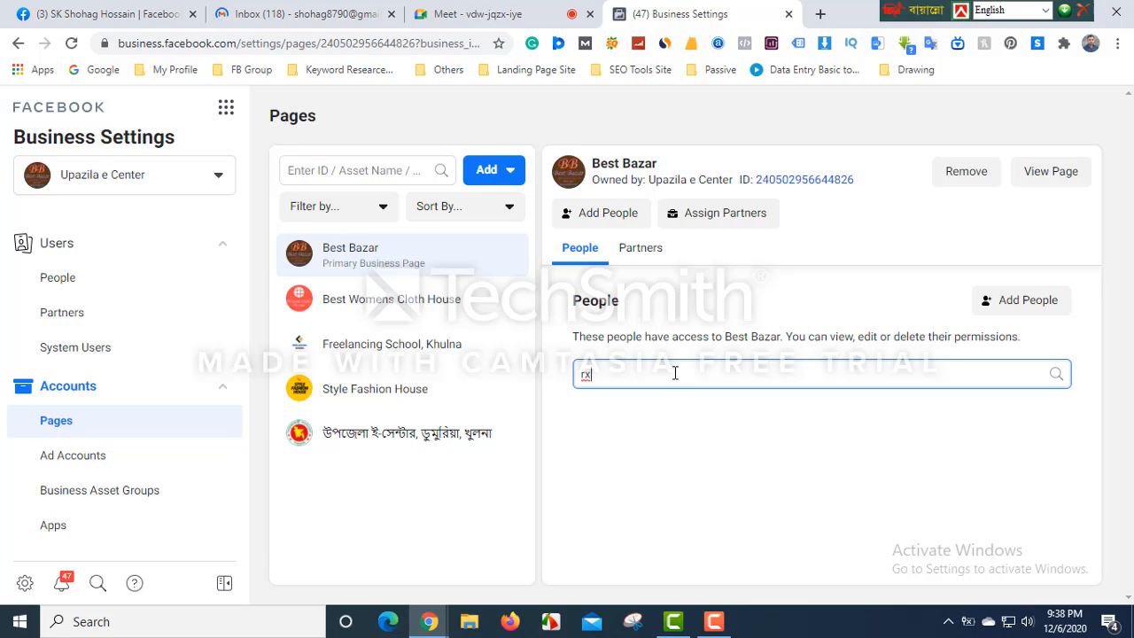
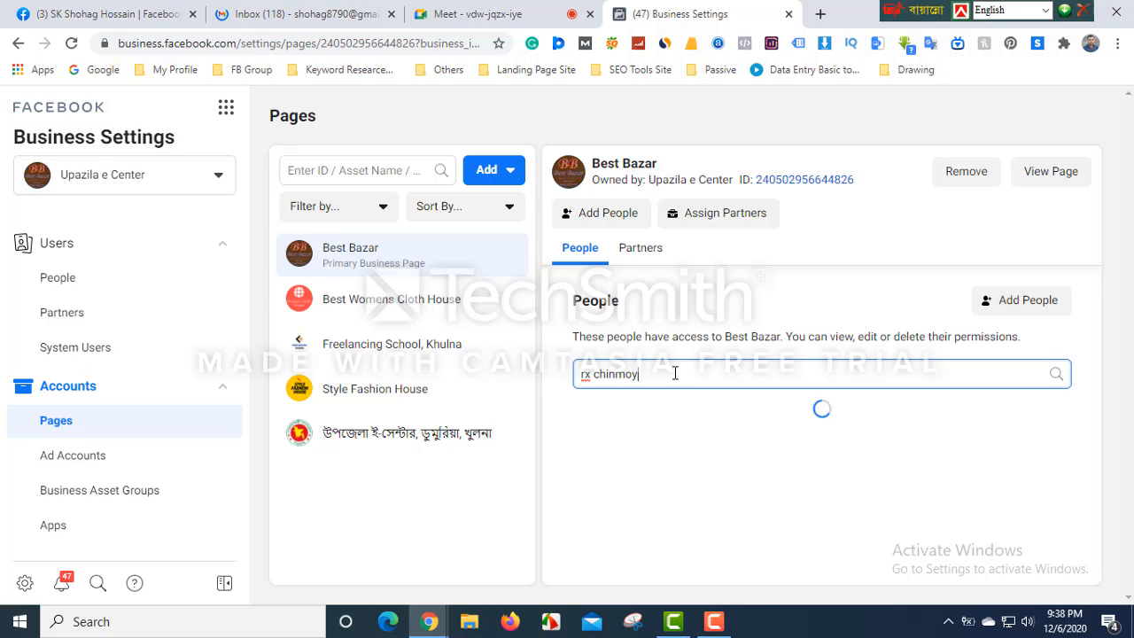
# - Start adding people to Best Bazar with full Manage Page admin access
pyautogui.click(1040, 306)
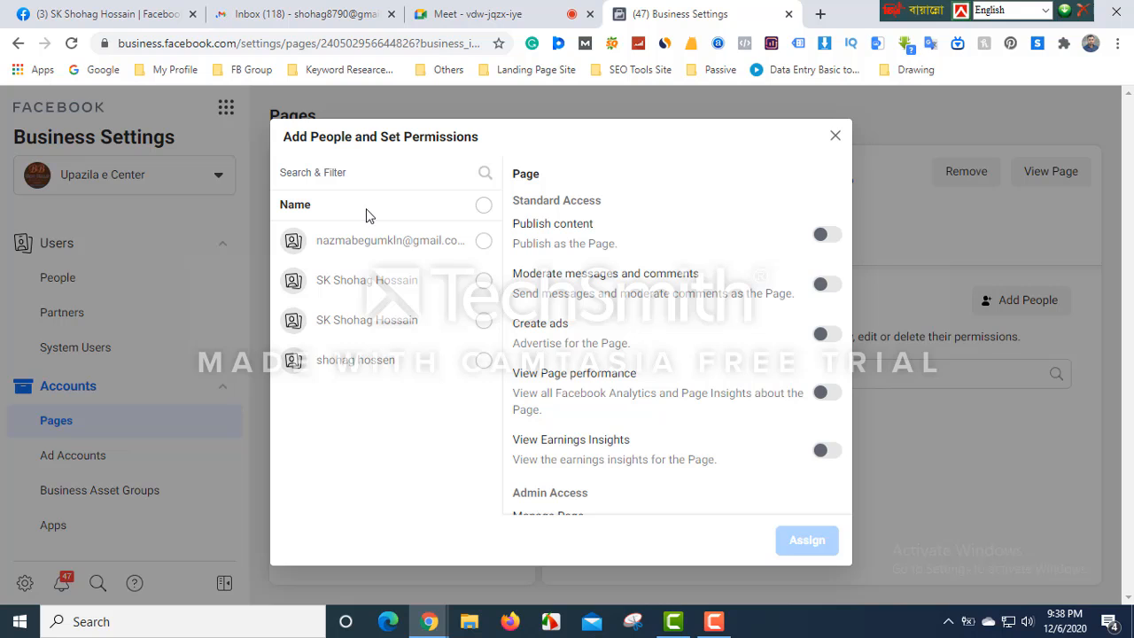
pyautogui.scroll(-2, 745, 401)
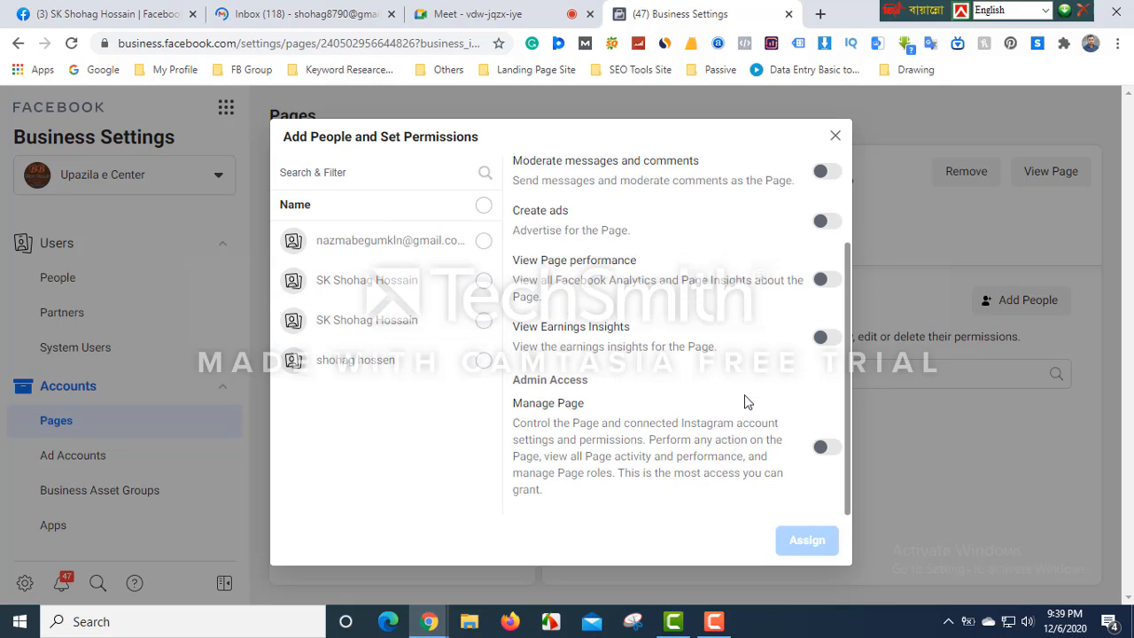
pyautogui.click(827, 447)
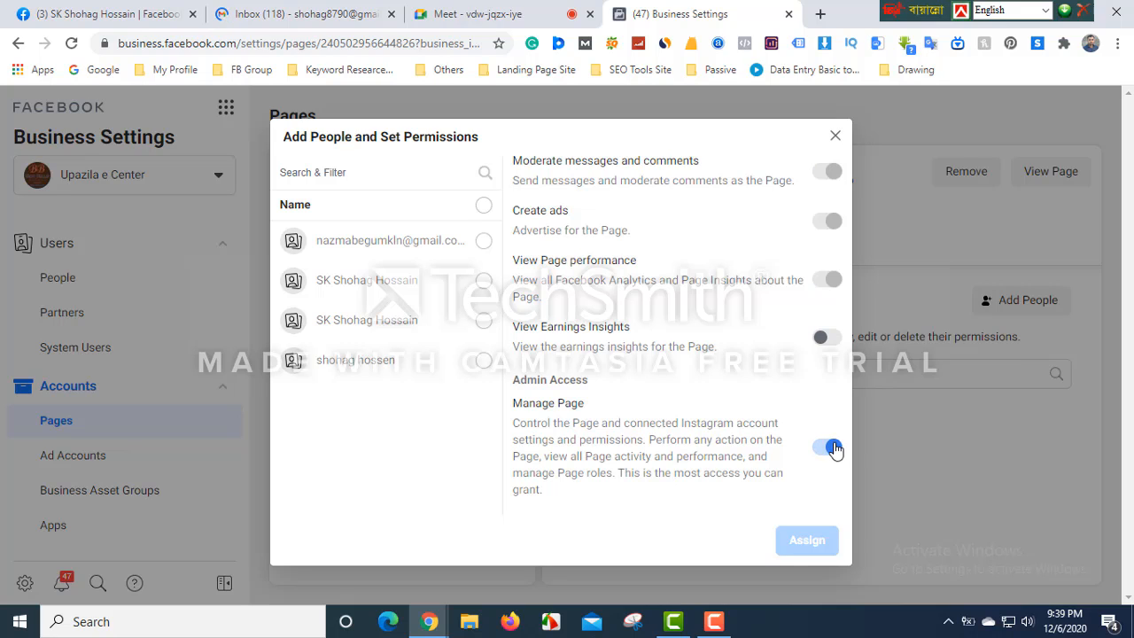
# - Try selecting people and filtering the list, then close the permissions window unchanged
pyautogui.click(483, 207)
pyautogui.click(483, 206)
pyautogui.click(485, 243)
pyautogui.click(485, 244)
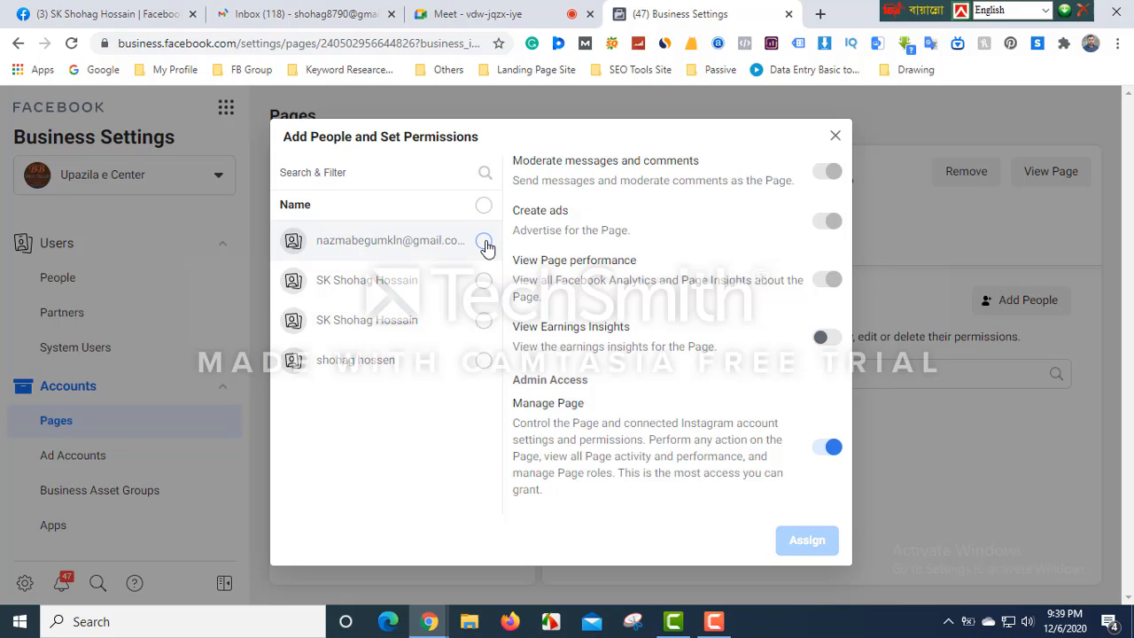
pyautogui.click(323, 175)
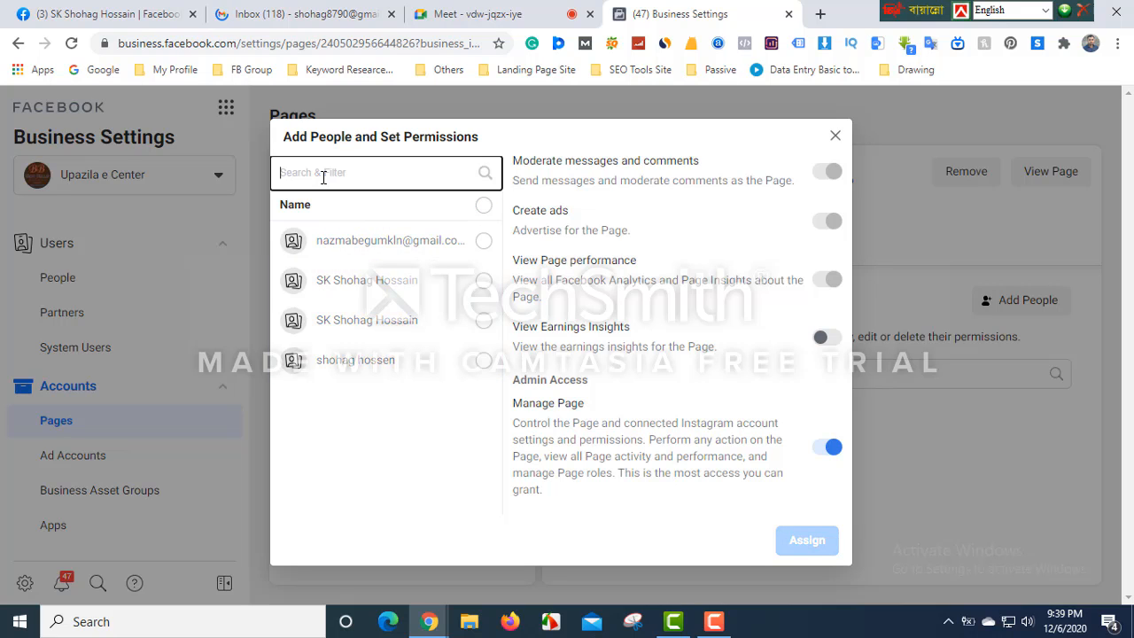
pyautogui.write('nx')
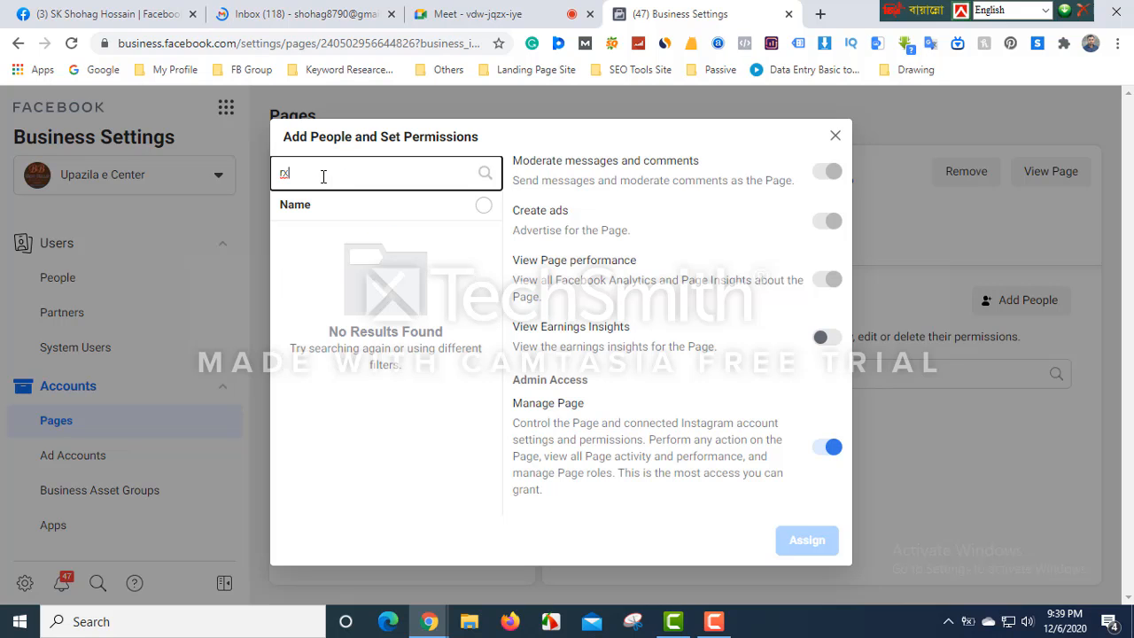
pyautogui.press('BackSpace')
pyautogui.press('BackSpace')
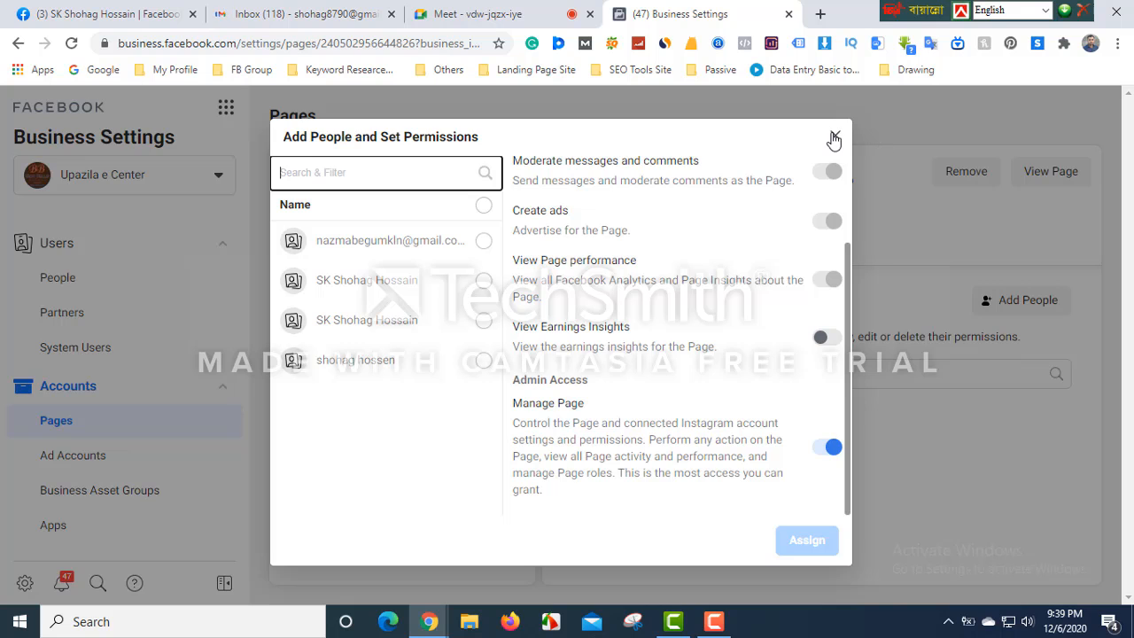
pyautogui.click(834, 138)
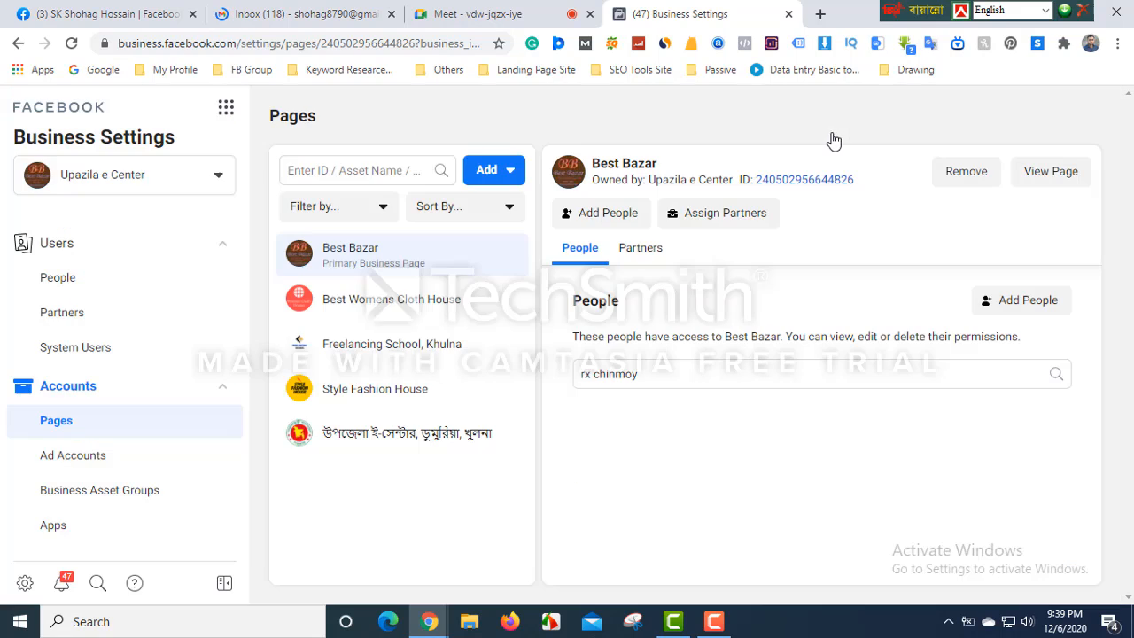
# - Return to Users > People and focus the Filter by name, ID or Email box
pyautogui.click(53, 277)
pyautogui.click(57, 250)
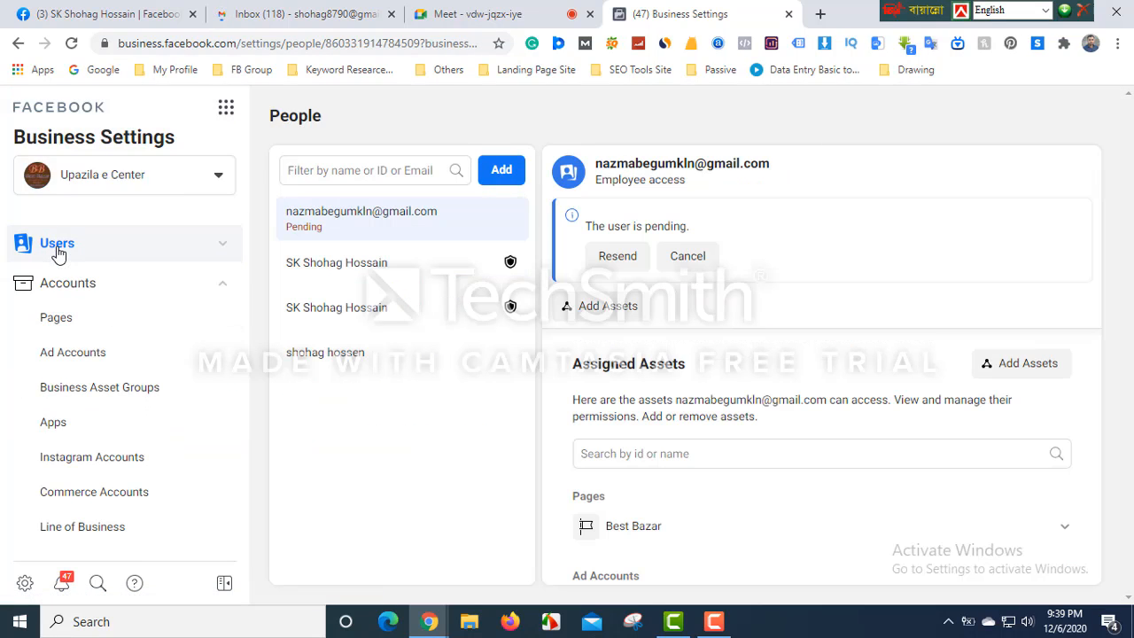
pyautogui.click(56, 250)
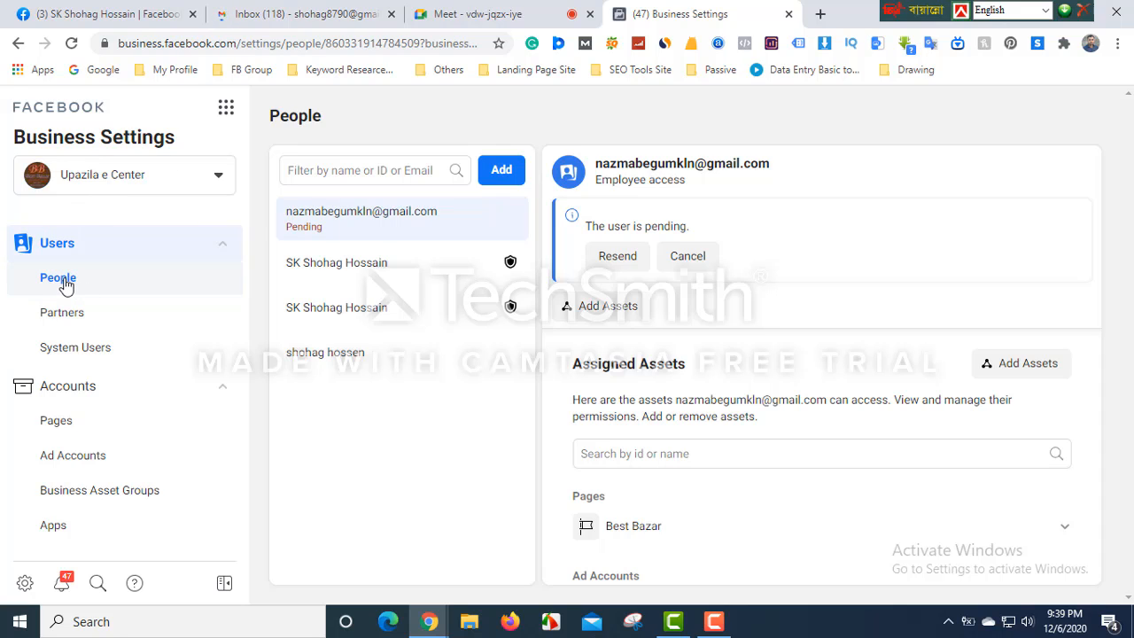
pyautogui.click(326, 176)
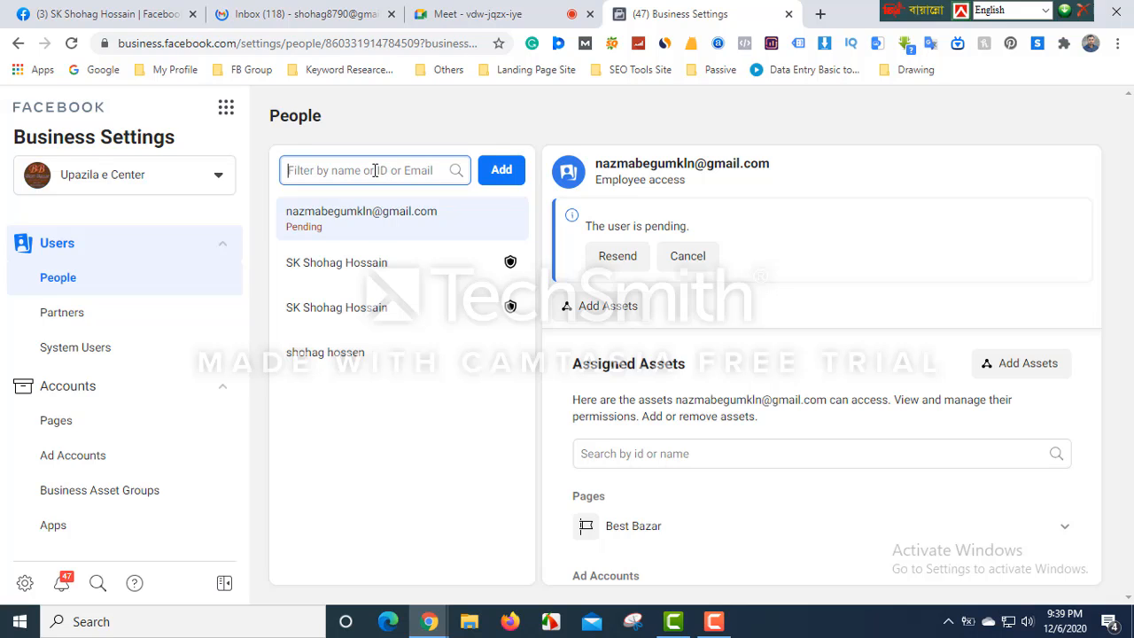
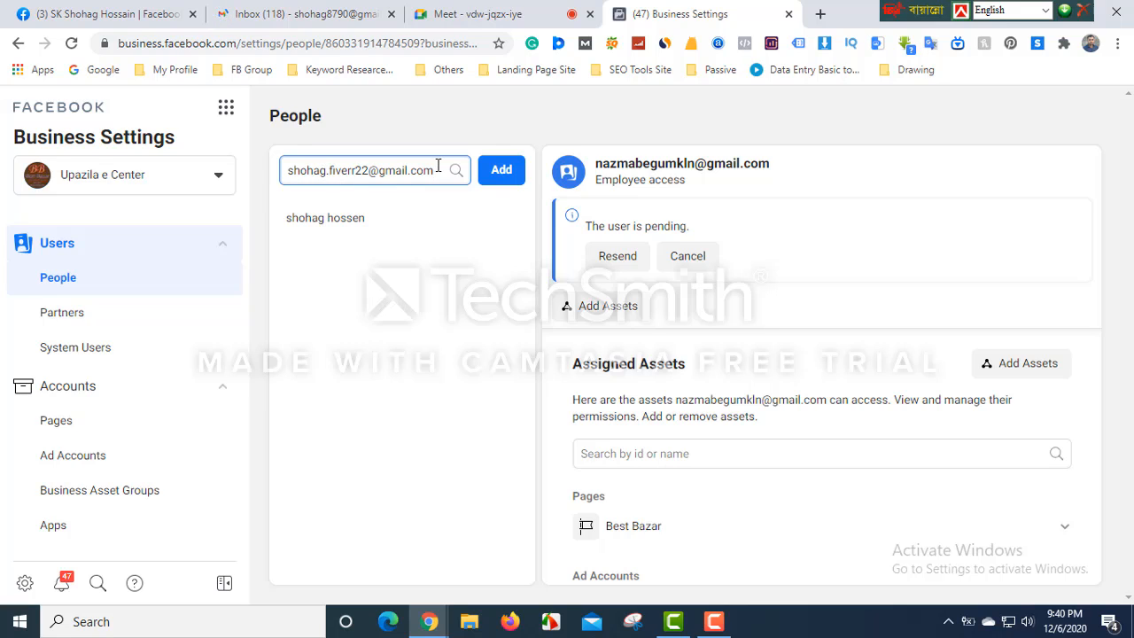
# - Select the e-mail address in the filter box and copy it
pyautogui.moveTo(436, 170); pyautogui.dragTo(285, 173)
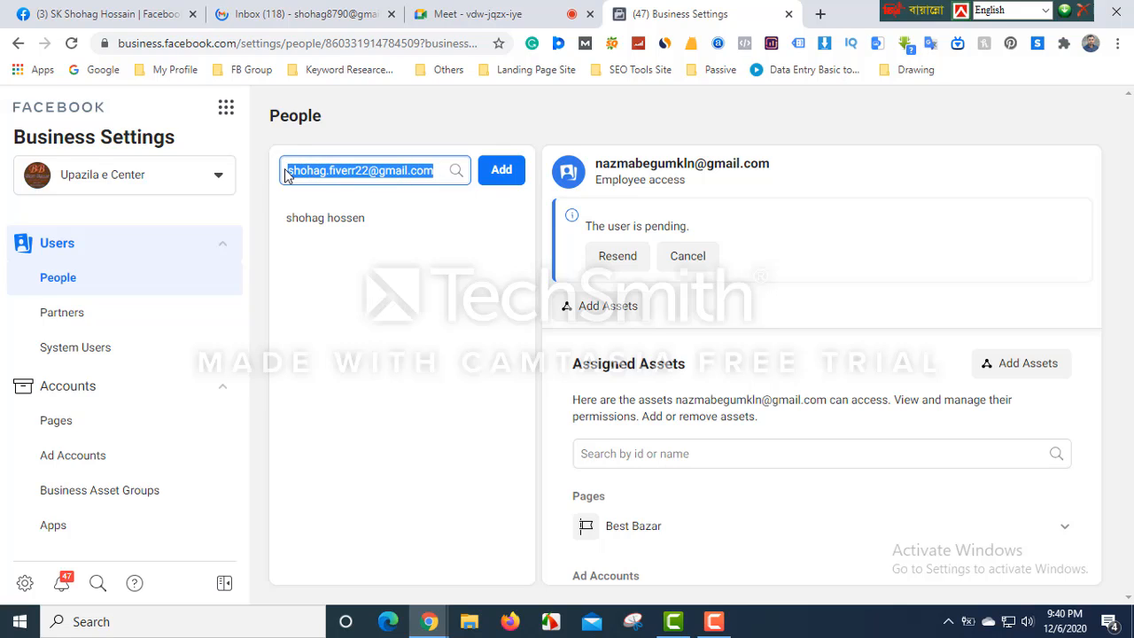
pyautogui.click(378, 170)
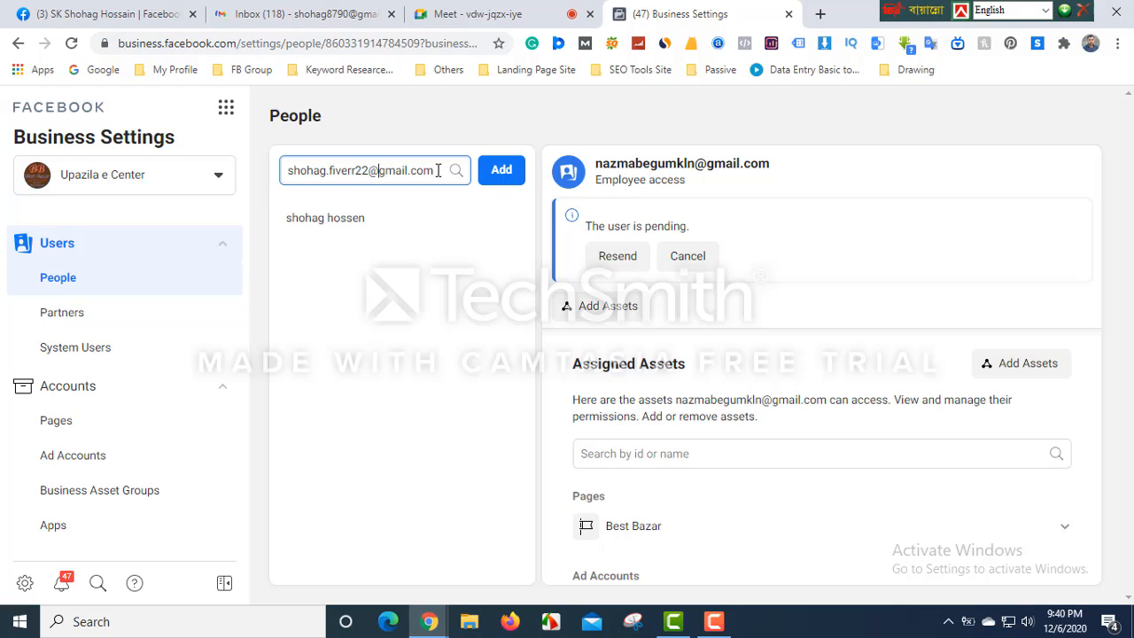
pyautogui.moveTo(441, 170); pyautogui.dragTo(261, 180)
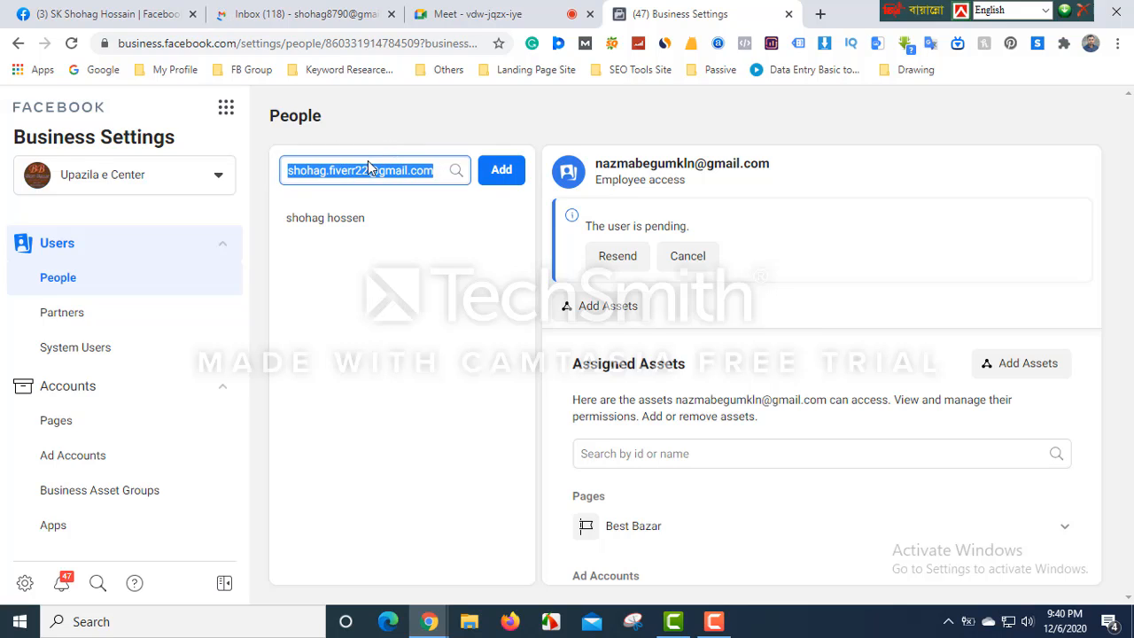
pyautogui.rightClick(367, 168)
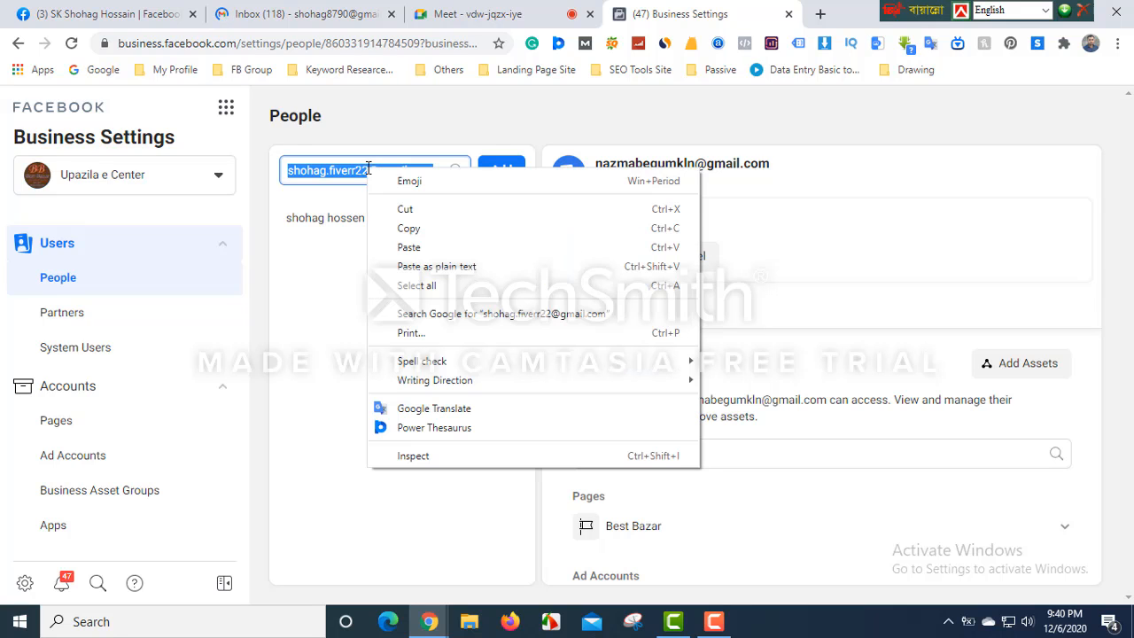
pyautogui.click(405, 223)
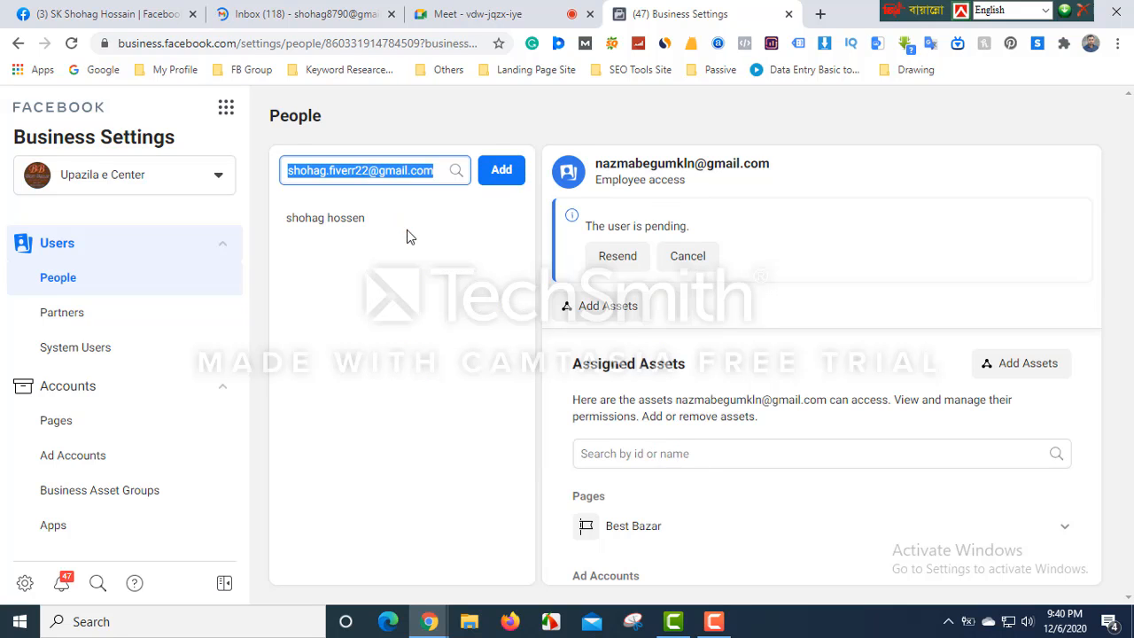
# - Paste the copied address into a new invitation; remove it when refused as already invited, and close
pyautogui.click(500, 177)
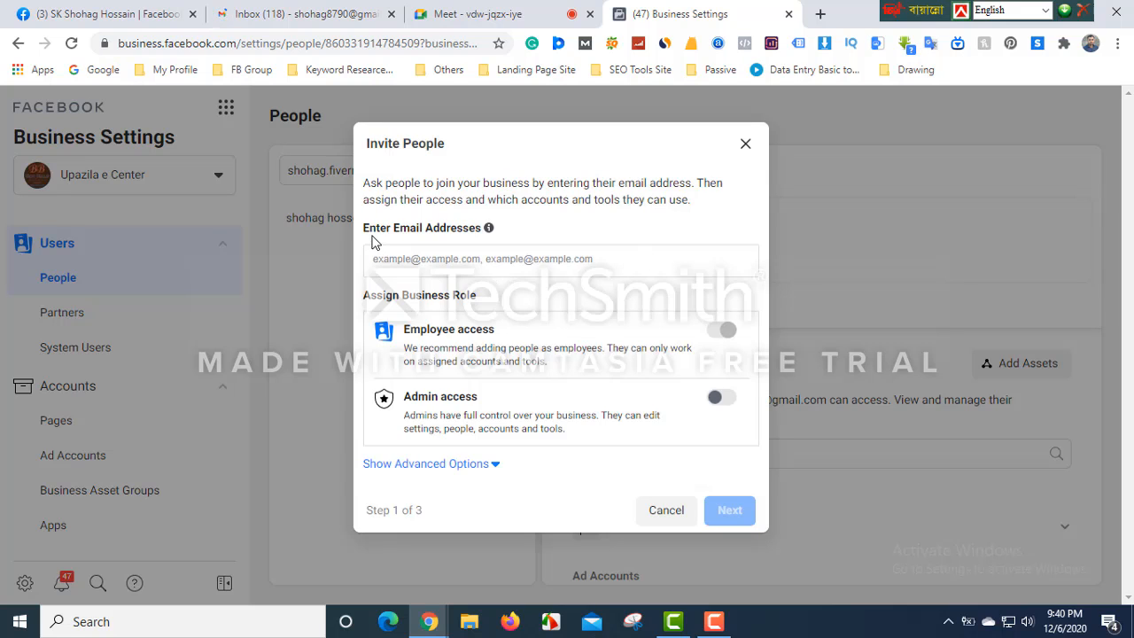
pyautogui.click(422, 261)
pyautogui.rightClick(421, 261)
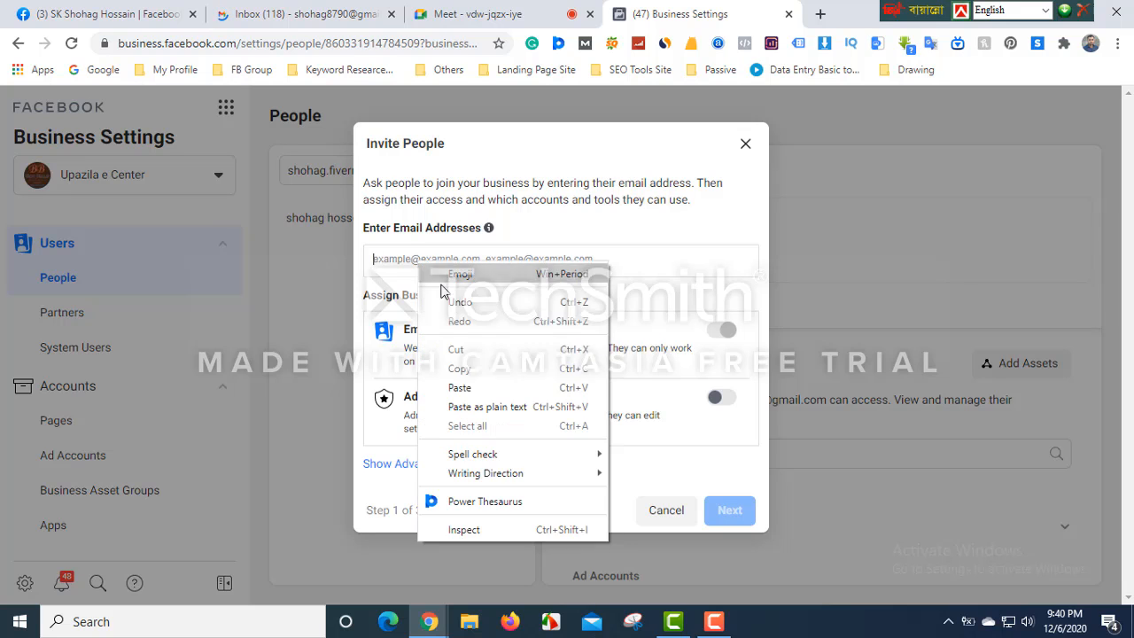
pyautogui.click(464, 390)
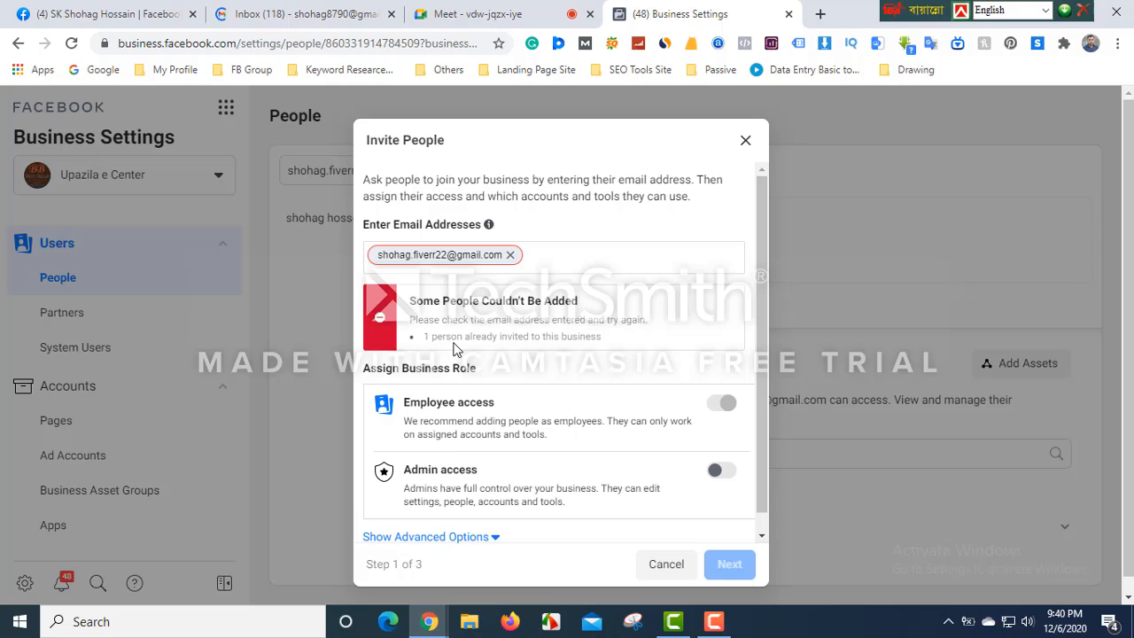
pyautogui.click(512, 257)
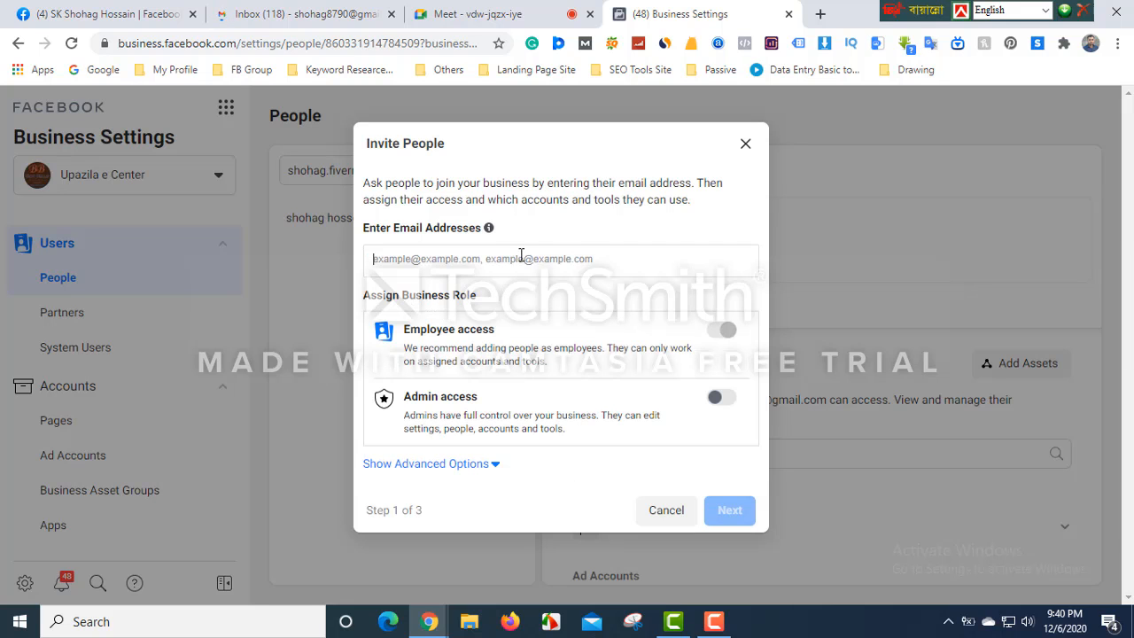
pyautogui.click(747, 142)
# - Change the People filter to a different Gmail address matching nobody, then reopen Invite People
pyautogui.click(366, 171)
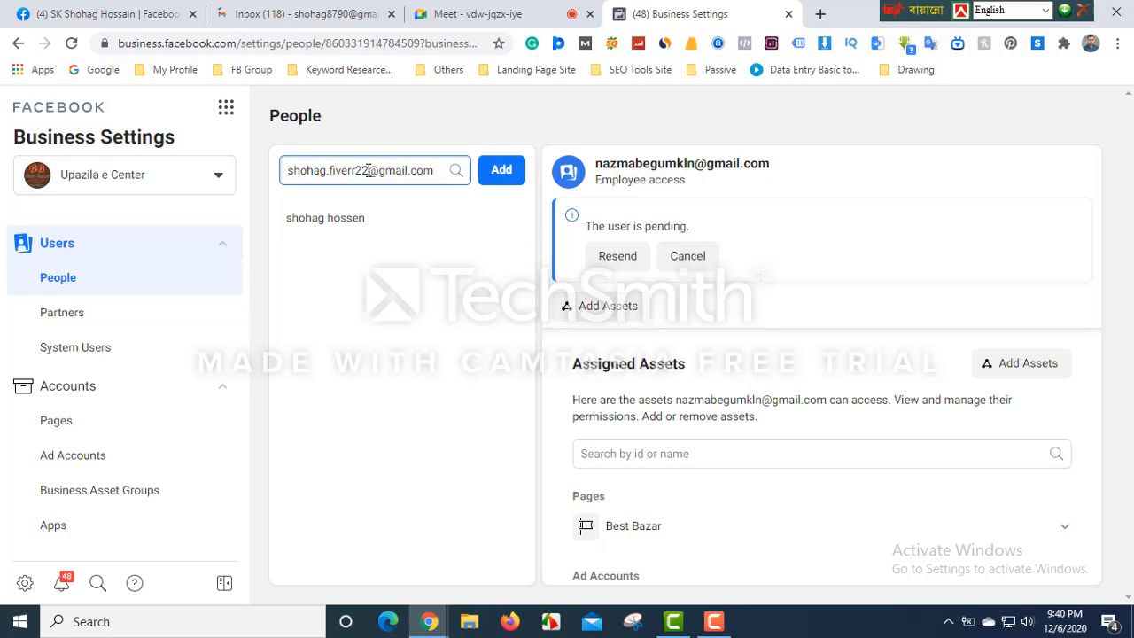
pyautogui.moveTo(368, 170); pyautogui.dragTo(269, 174)
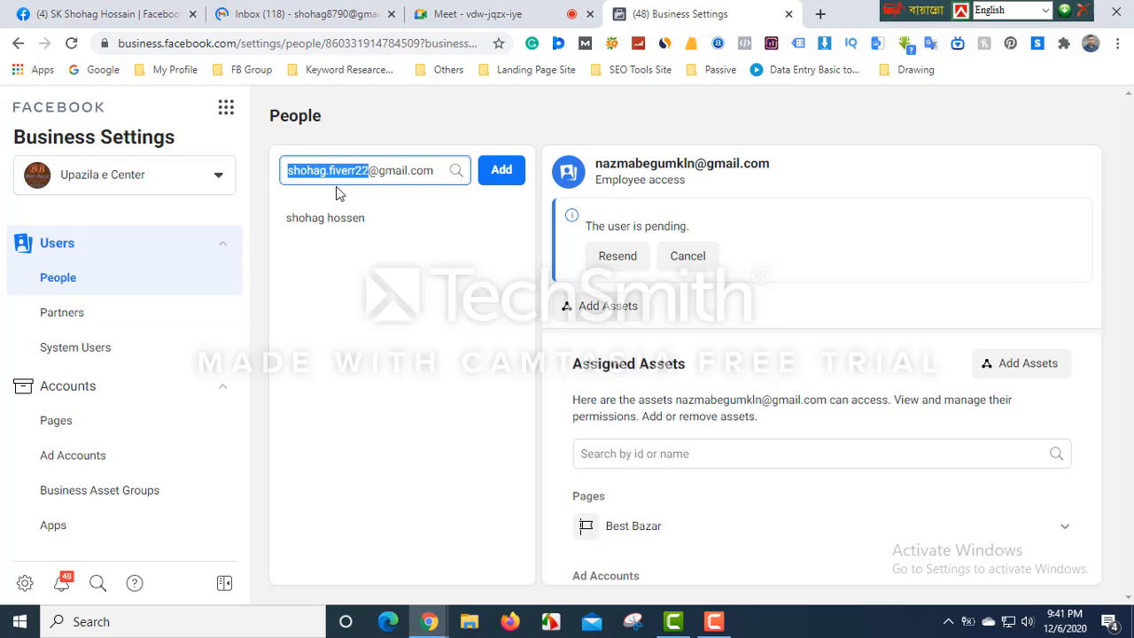
pyautogui.press('BackSpace')
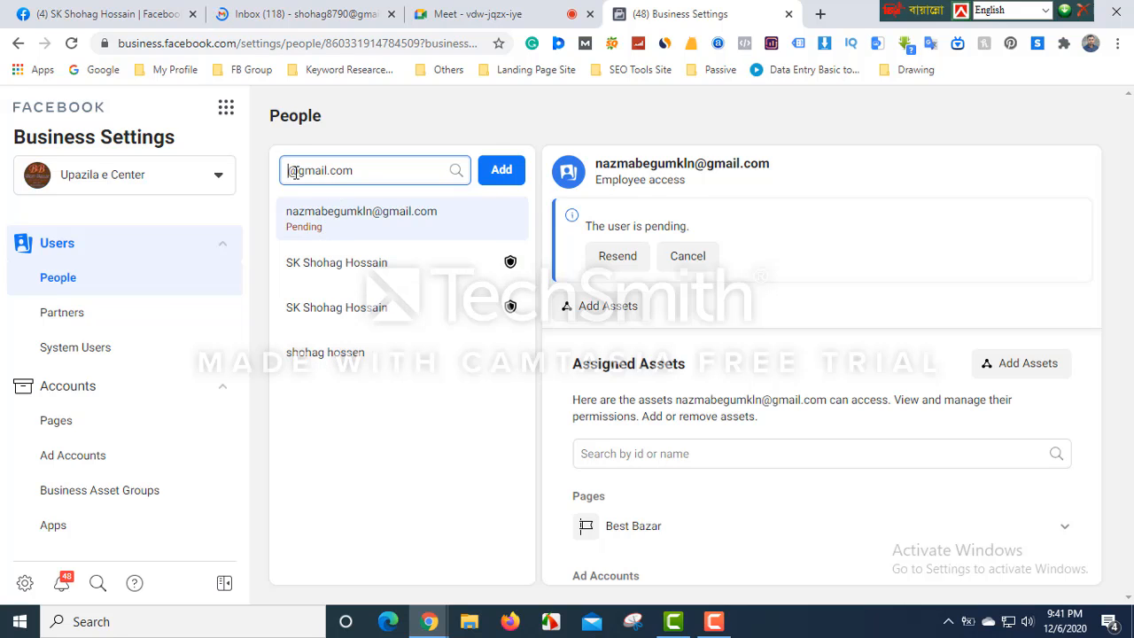
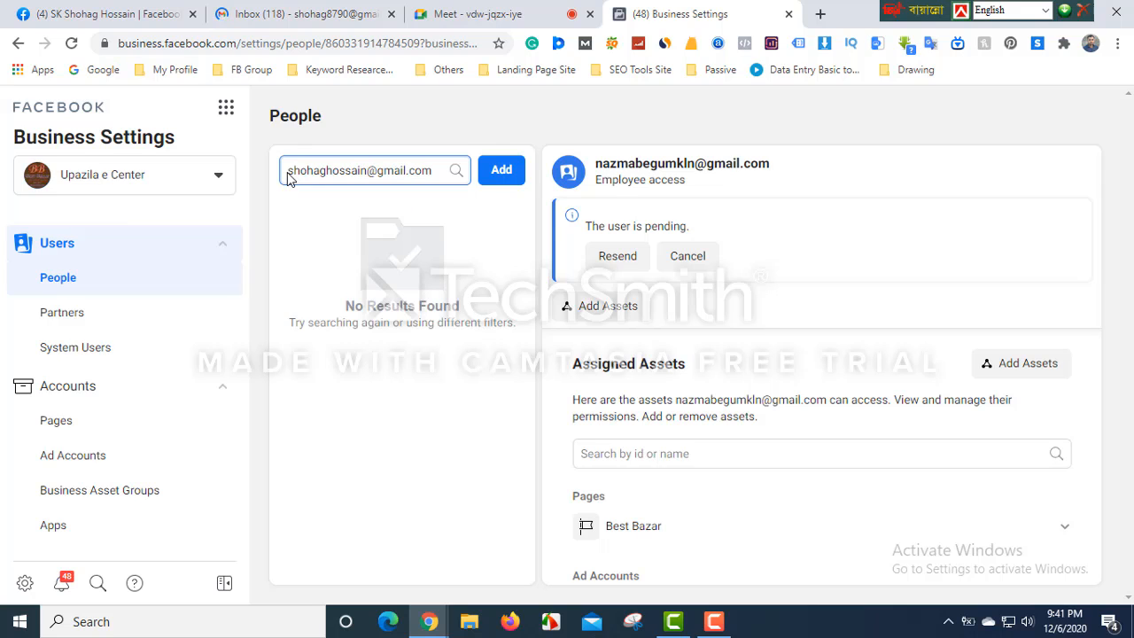
pyautogui.tripleClick(288, 173)
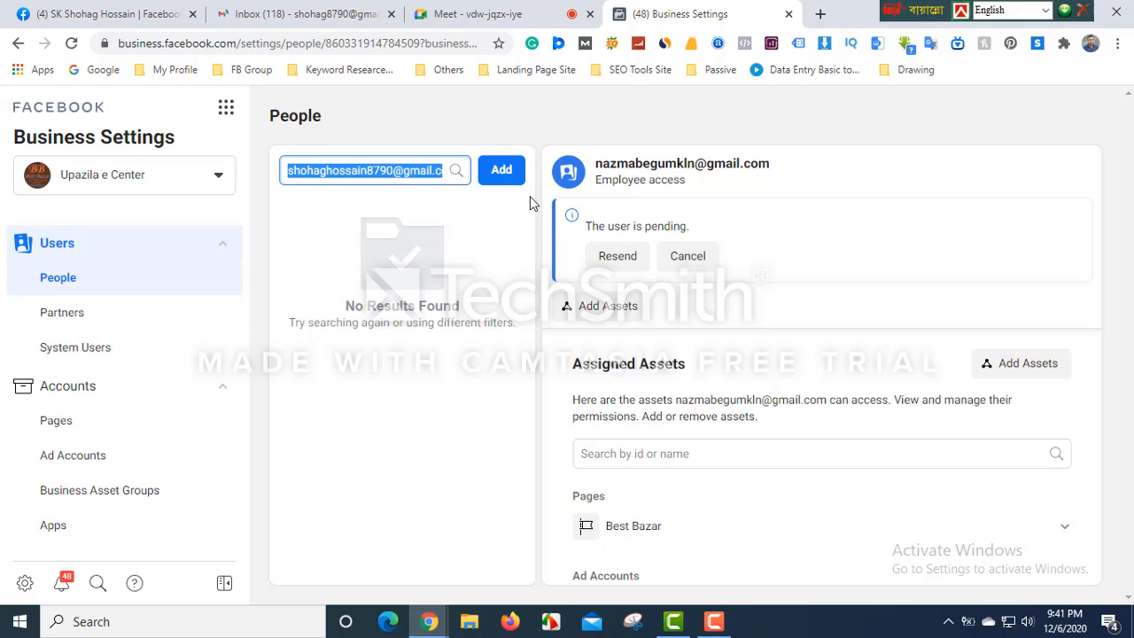
pyautogui.click(502, 170)
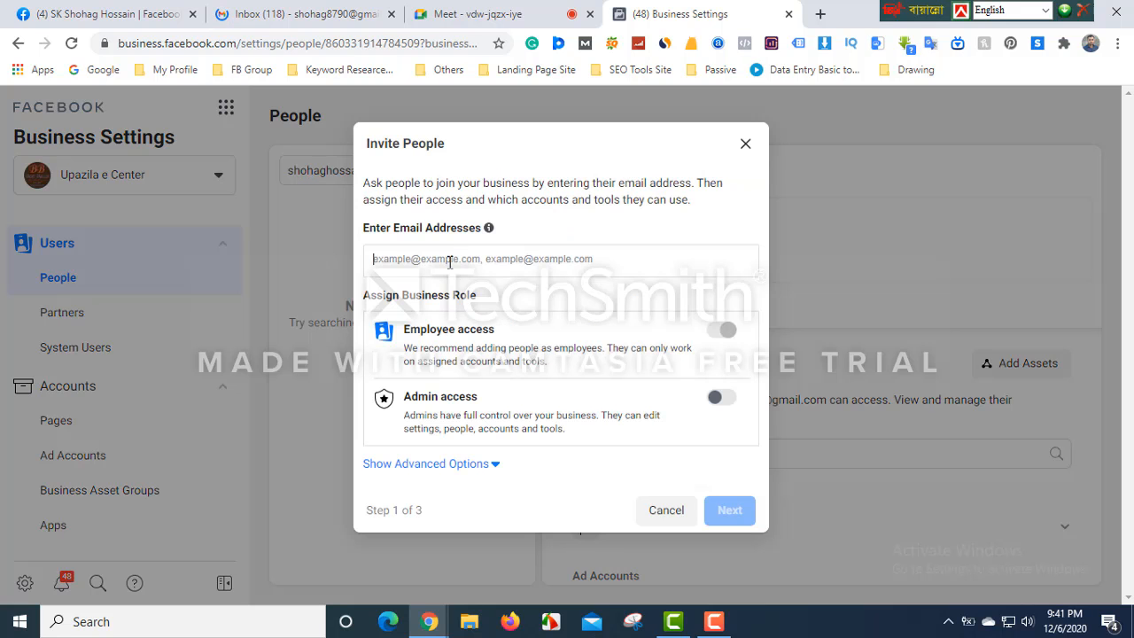
# - Paste the invitee's e-mail address into the invitation and continue to Assign Access
pyautogui.click(449, 261)
pyautogui.hotkey('ctrl', 'v')
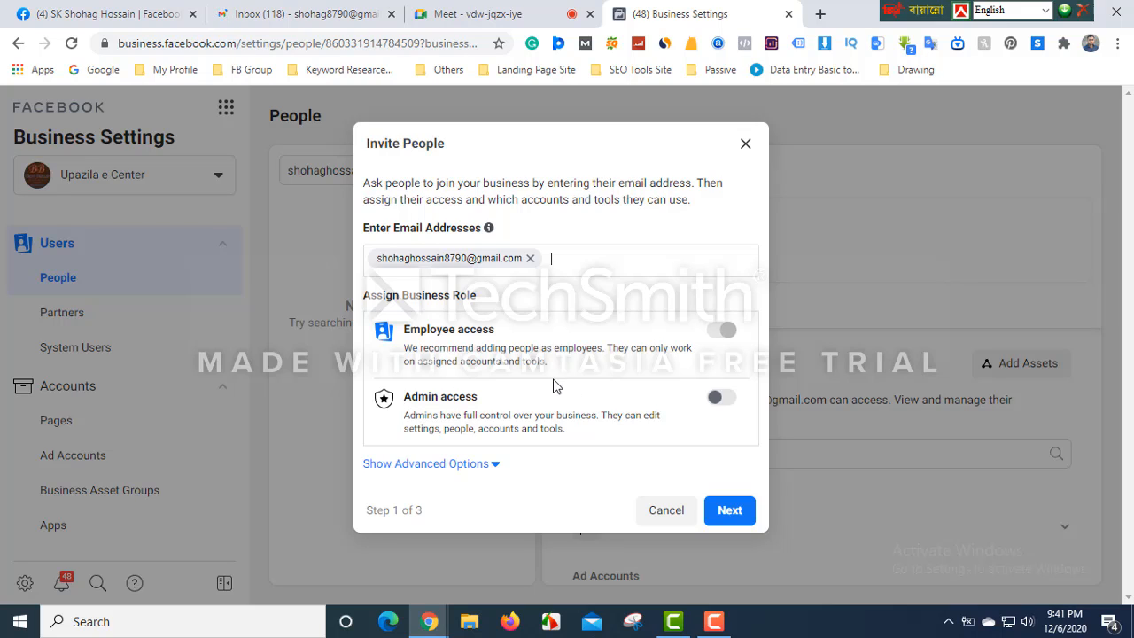
pyautogui.click(730, 525)
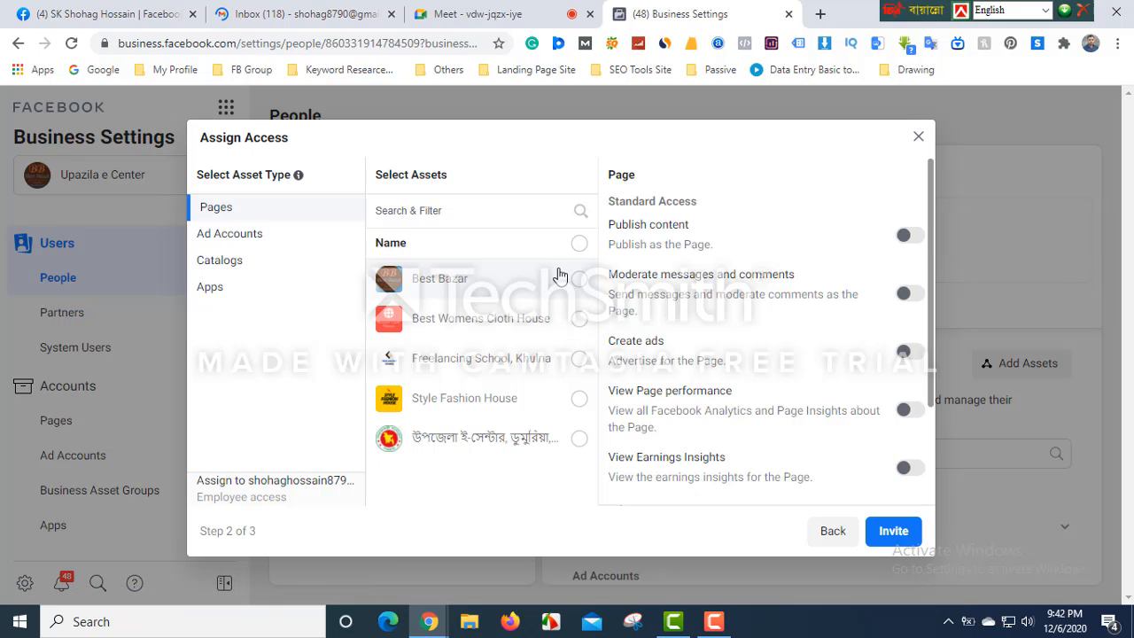
# - Browse the Ad Accounts, Catalogs and Apps asset lists, then return to the Pages list
pyautogui.click(250, 239)
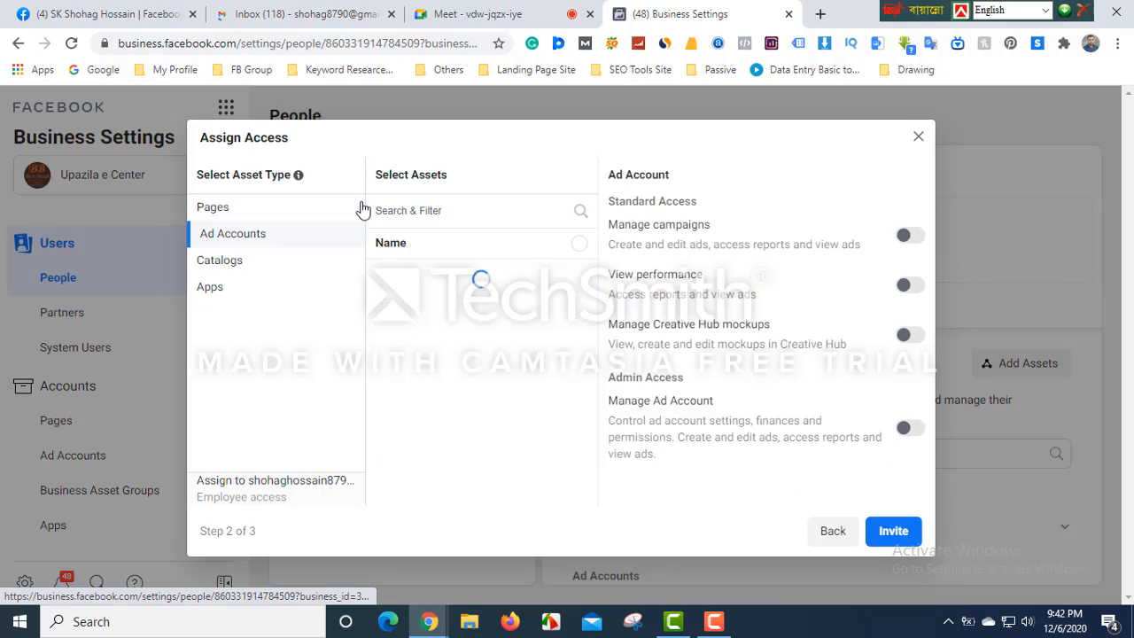
pyautogui.click(224, 262)
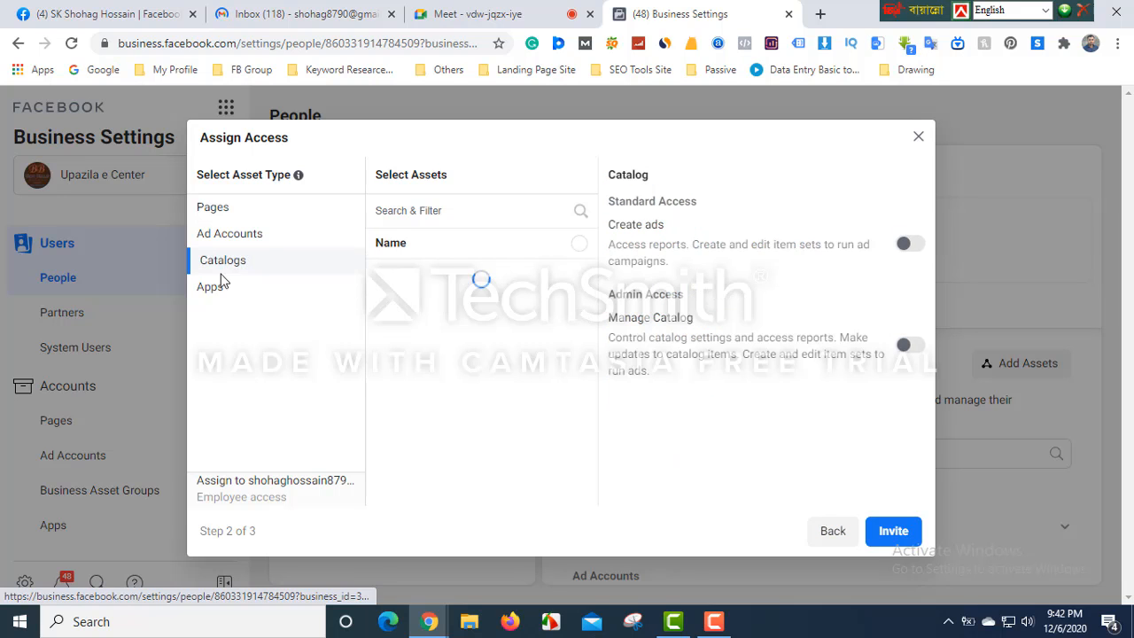
pyautogui.click(216, 302)
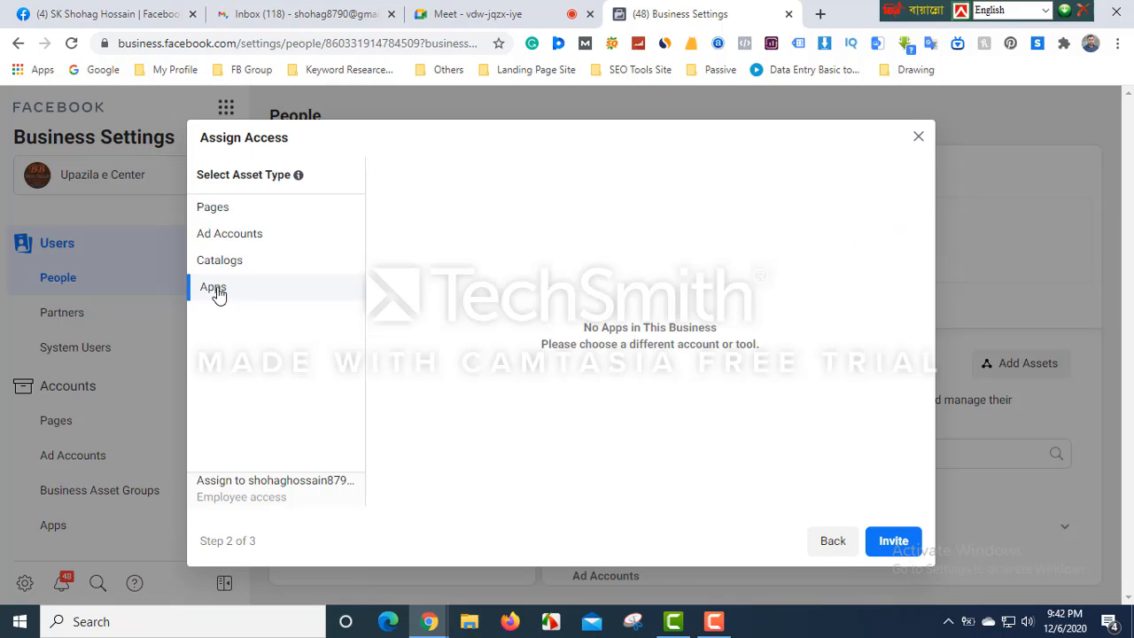
pyautogui.click(217, 213)
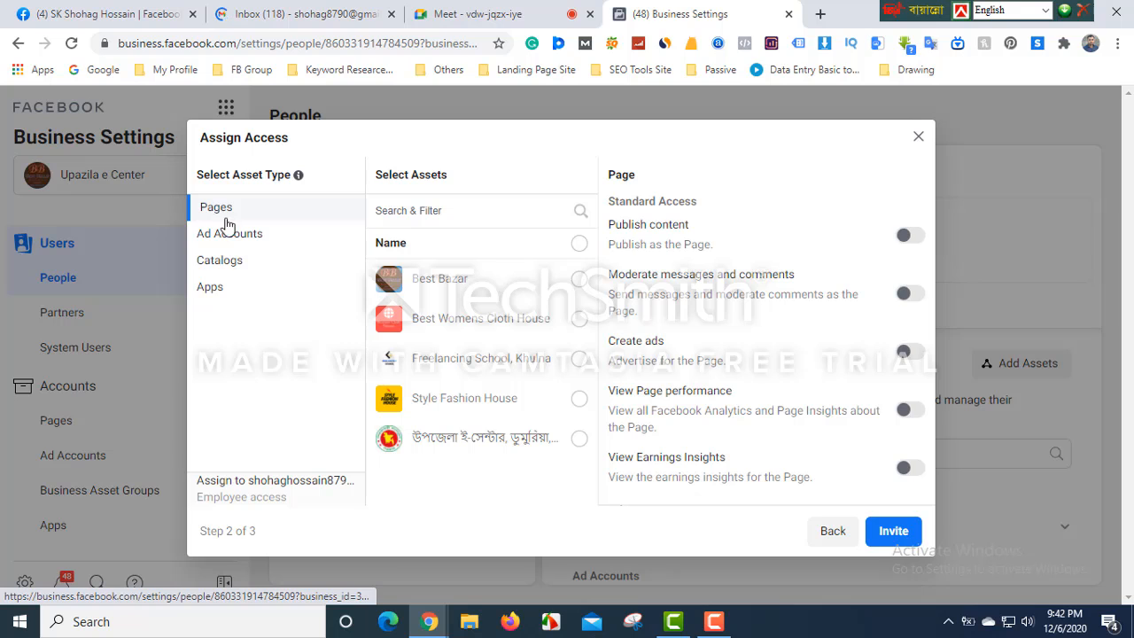
pyautogui.click(229, 236)
pyautogui.click(226, 211)
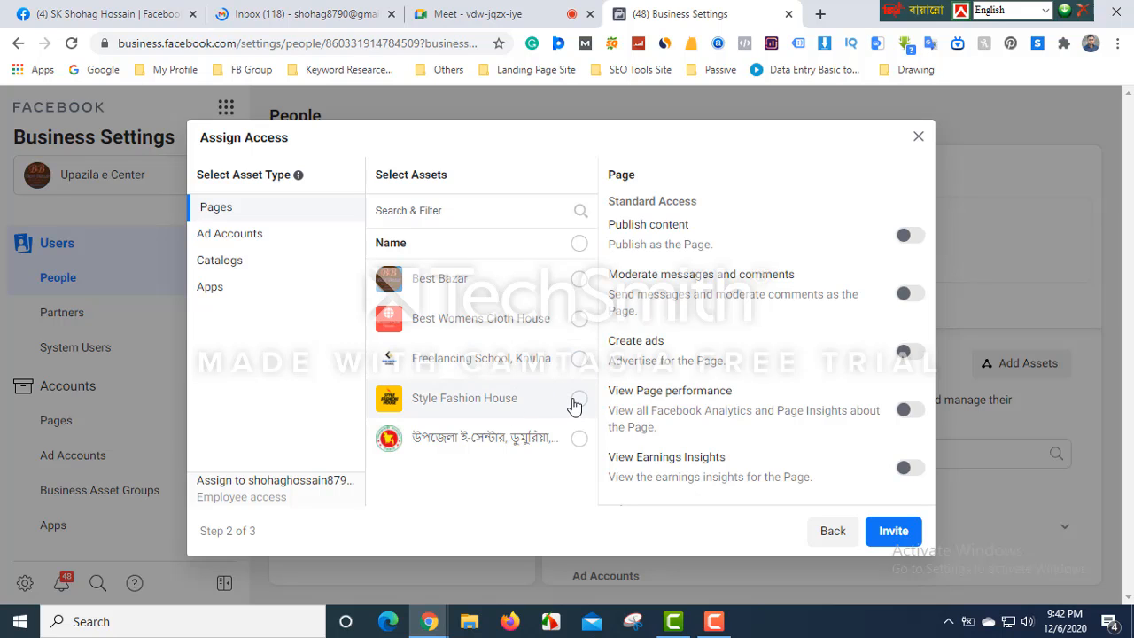
# - Select the Style Fashion House page and grant Publish content, View Earnings Insights and Manage Page
pyautogui.click(578, 401)
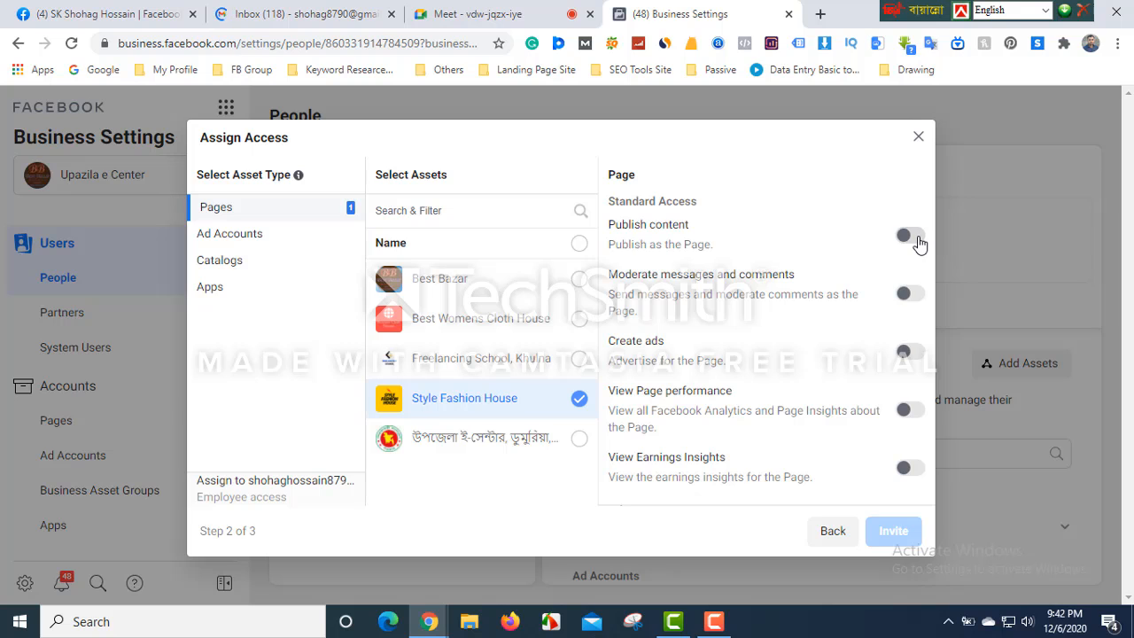
pyautogui.click(917, 241)
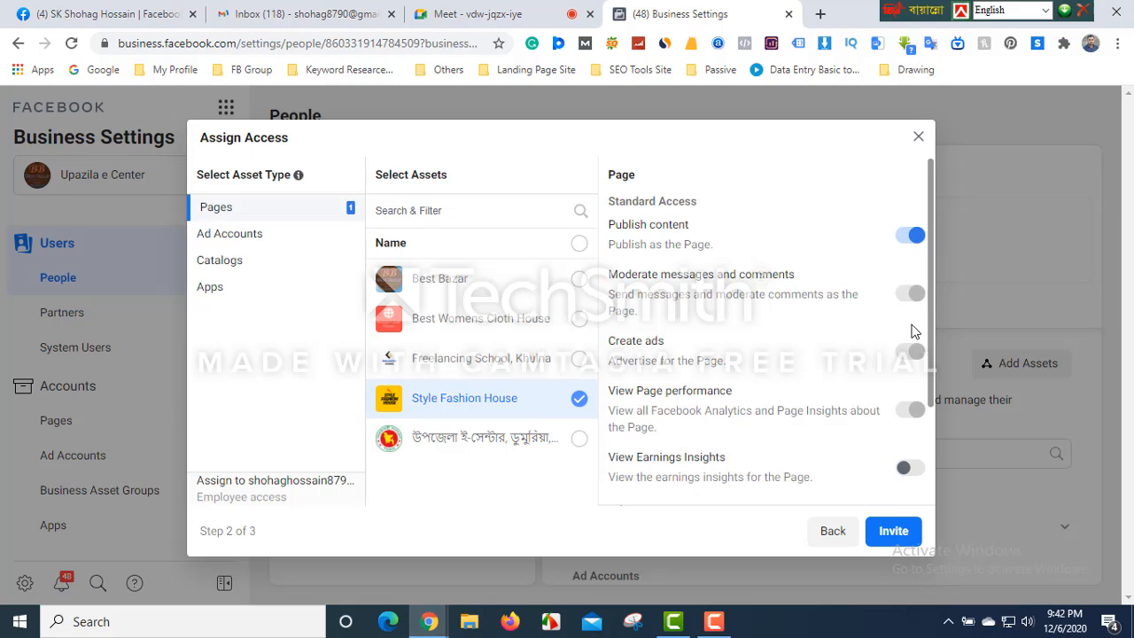
pyautogui.scroll(-2, 921, 452)
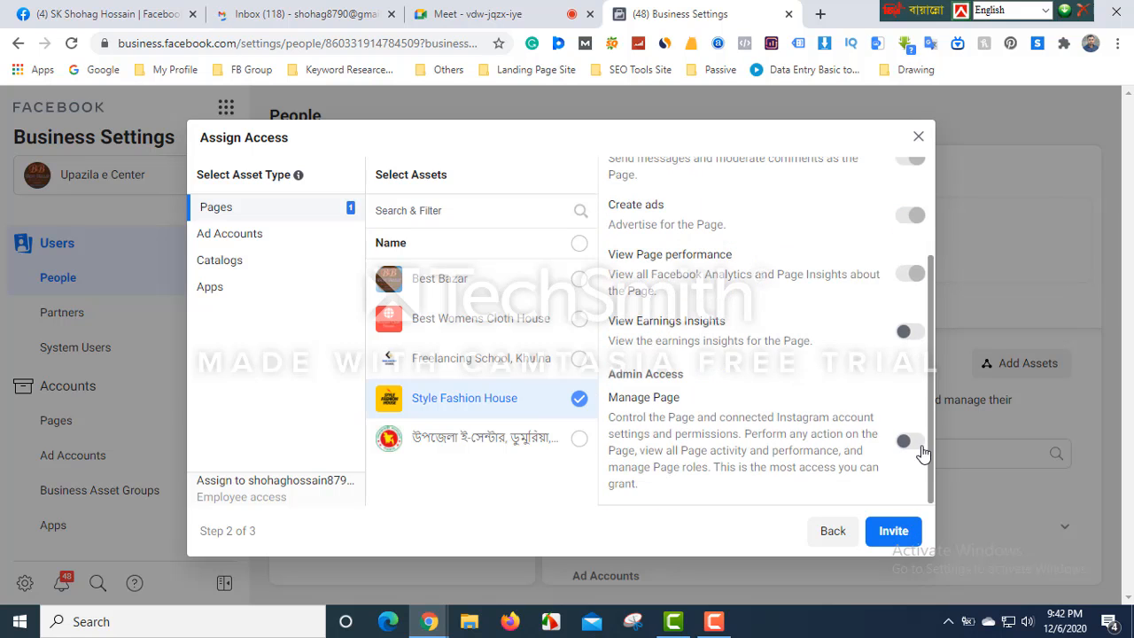
pyautogui.click(913, 330)
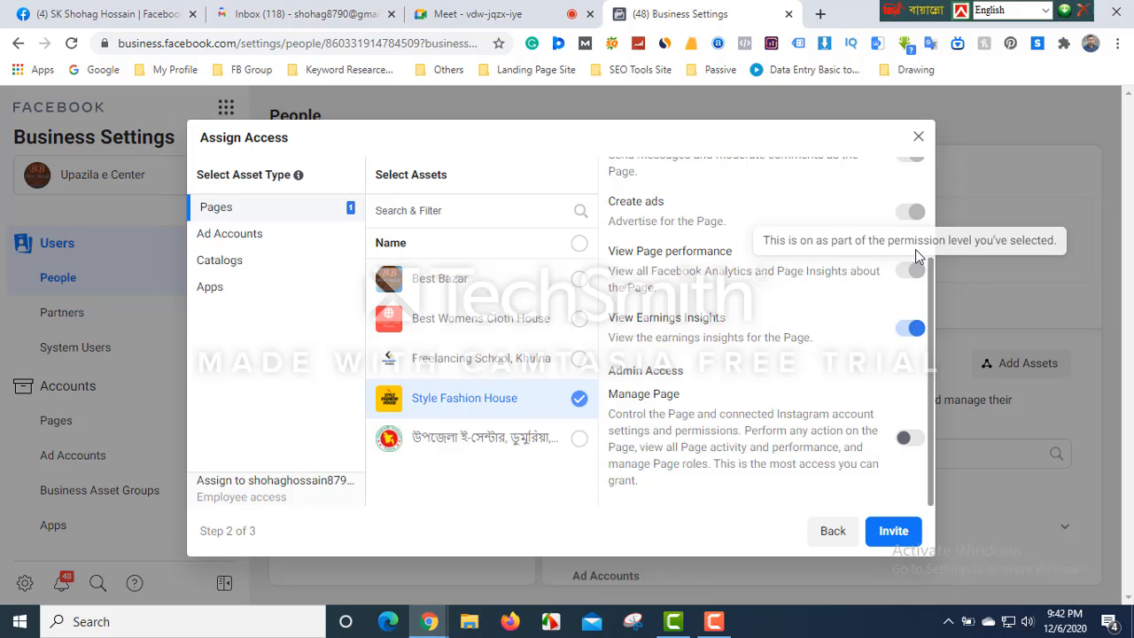
pyautogui.click(921, 443)
pyautogui.scroll(1, 919, 443)
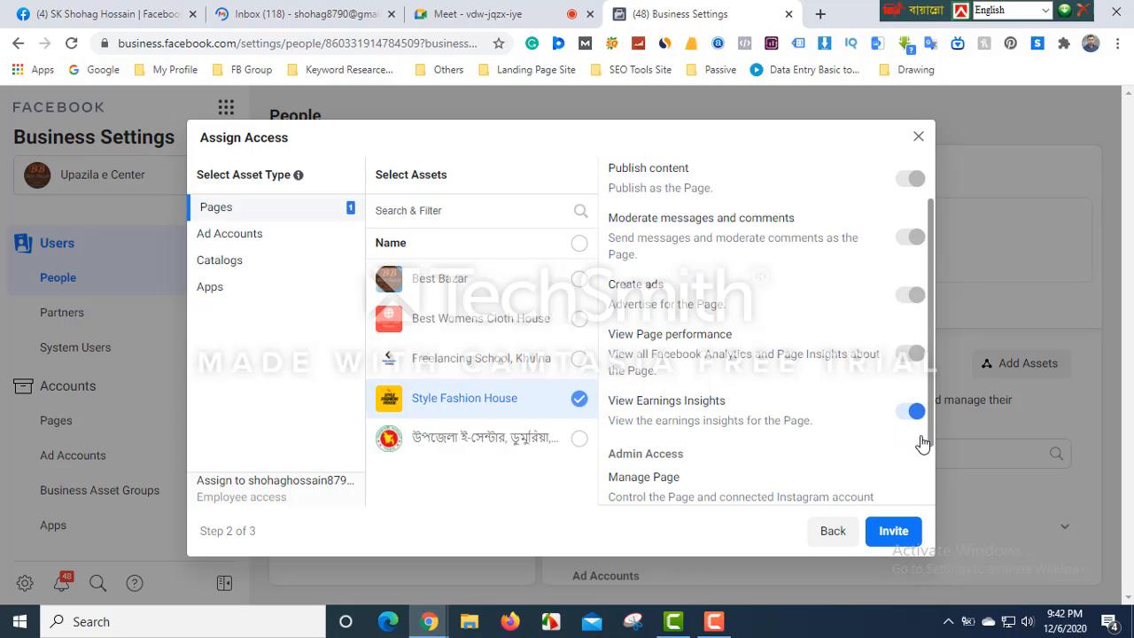
pyautogui.scroll(-1, 895, 430)
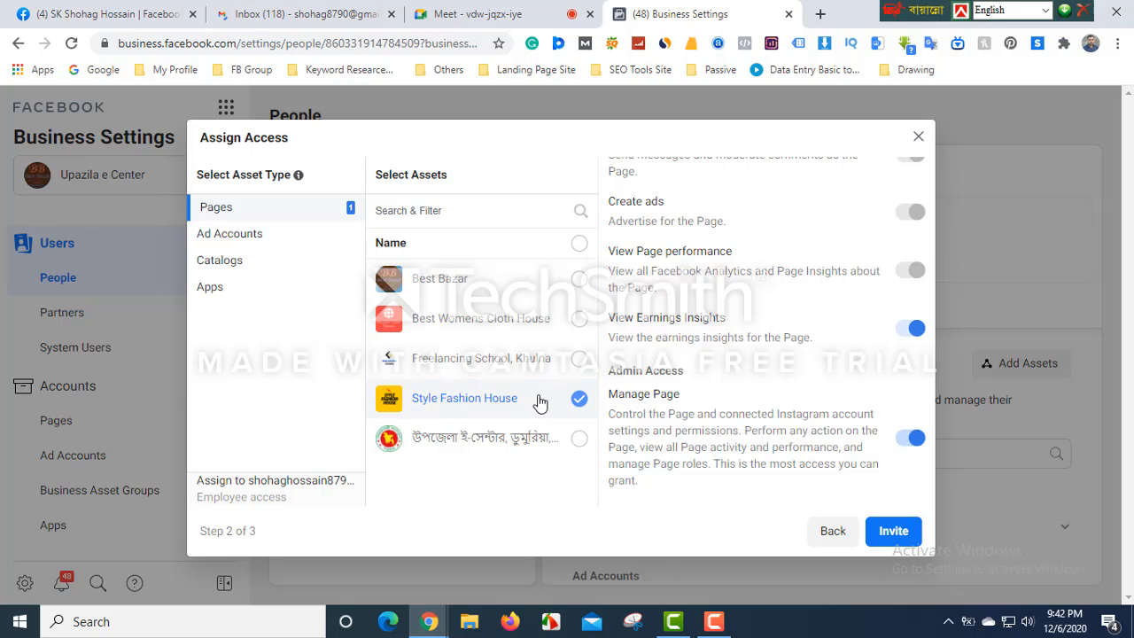
pyautogui.click(223, 236)
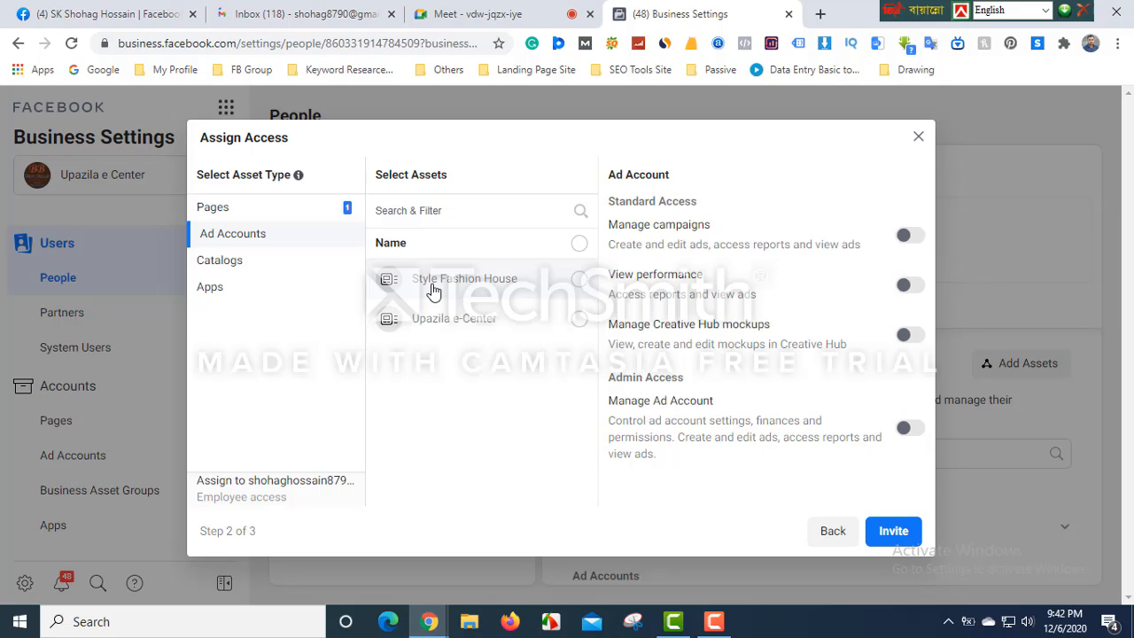
# - Grant Manage campaigns and Manage Ad Account on the Style Fashion House ad account, then send the invite
pyautogui.click(580, 280)
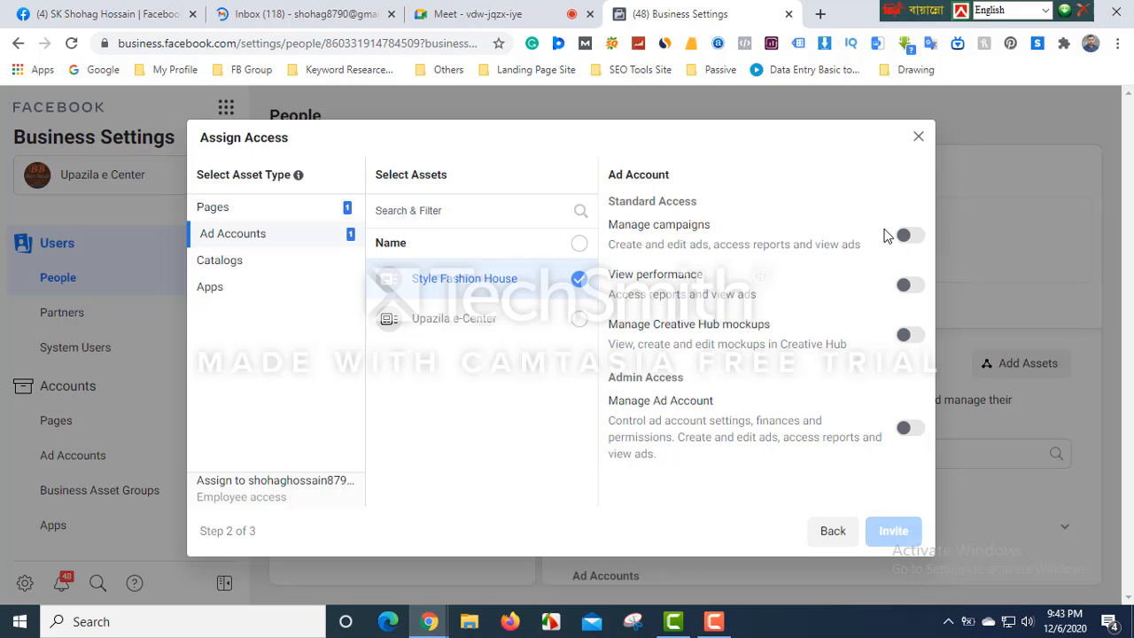
pyautogui.click(914, 238)
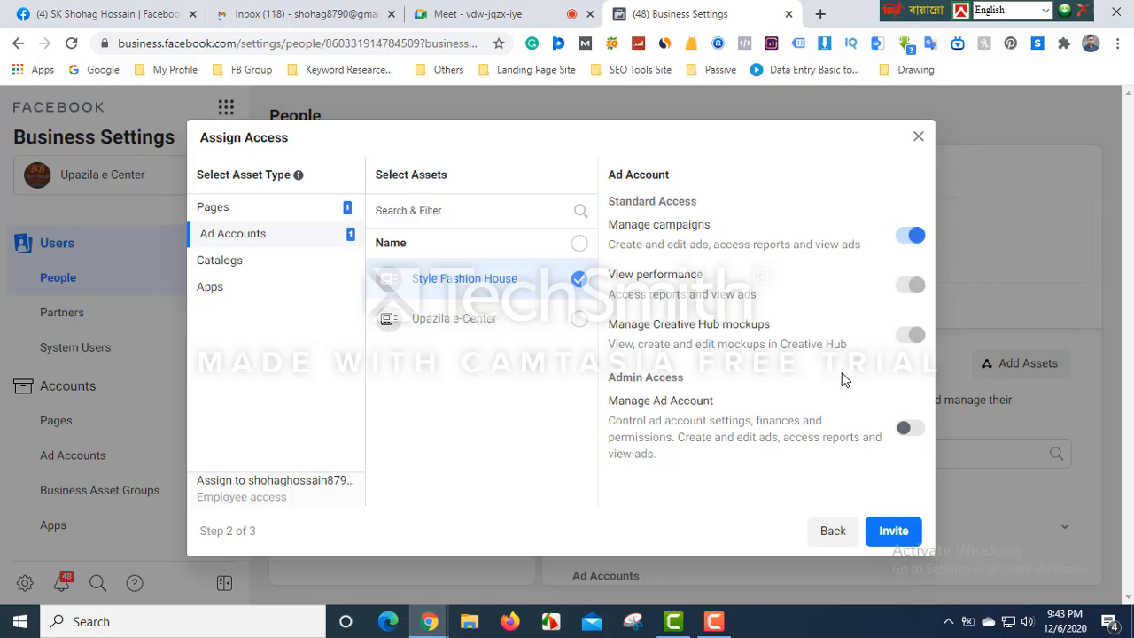
pyautogui.click(918, 433)
pyautogui.click(891, 533)
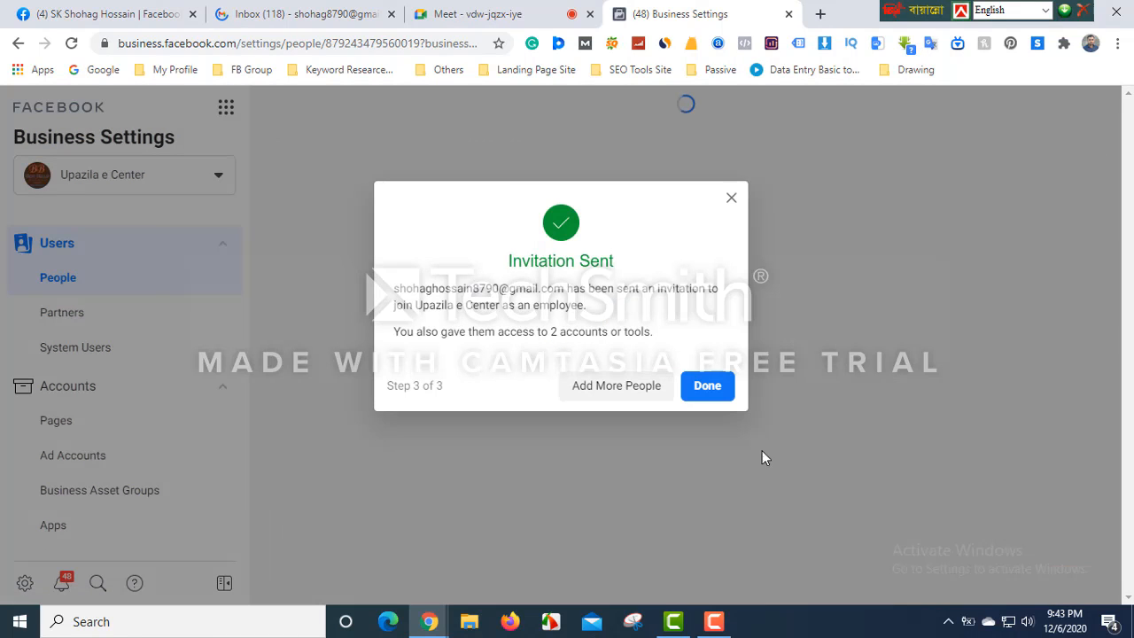
pyautogui.click(706, 386)
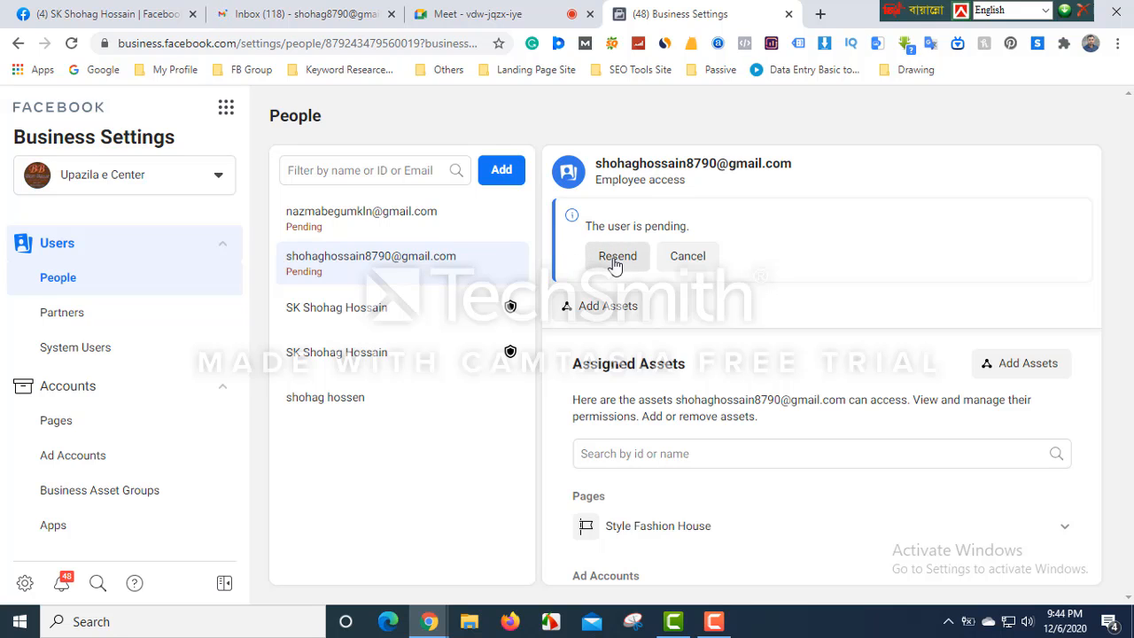
# - Copy the pending invitation's link from the Resend Invitation prompt
pyautogui.click(616, 256)
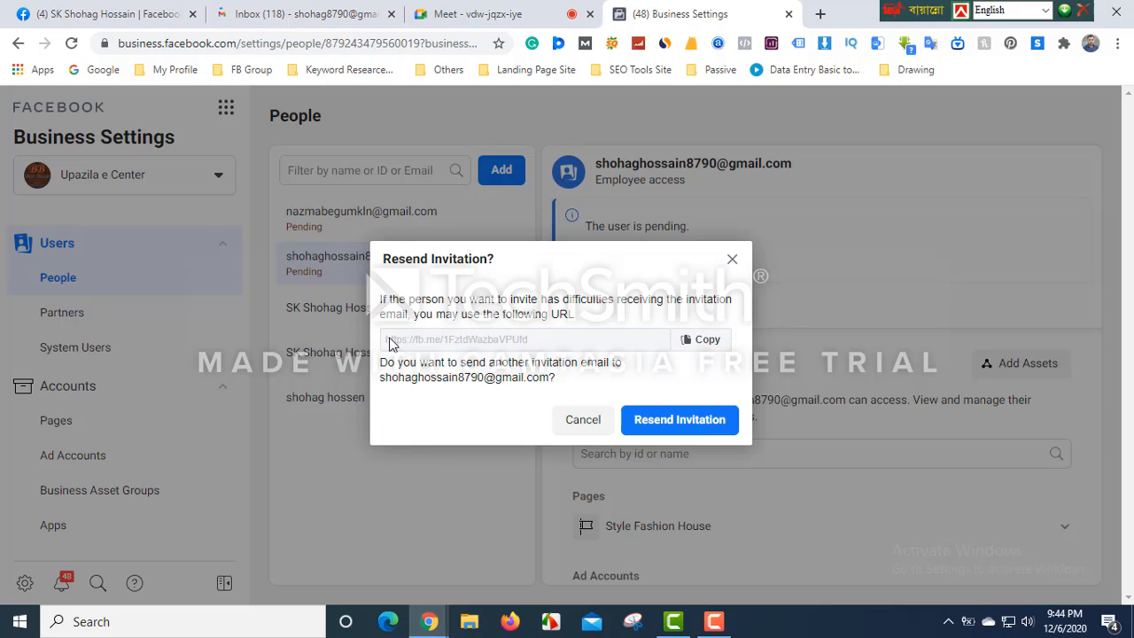
pyautogui.moveTo(385, 344); pyautogui.dragTo(549, 346)
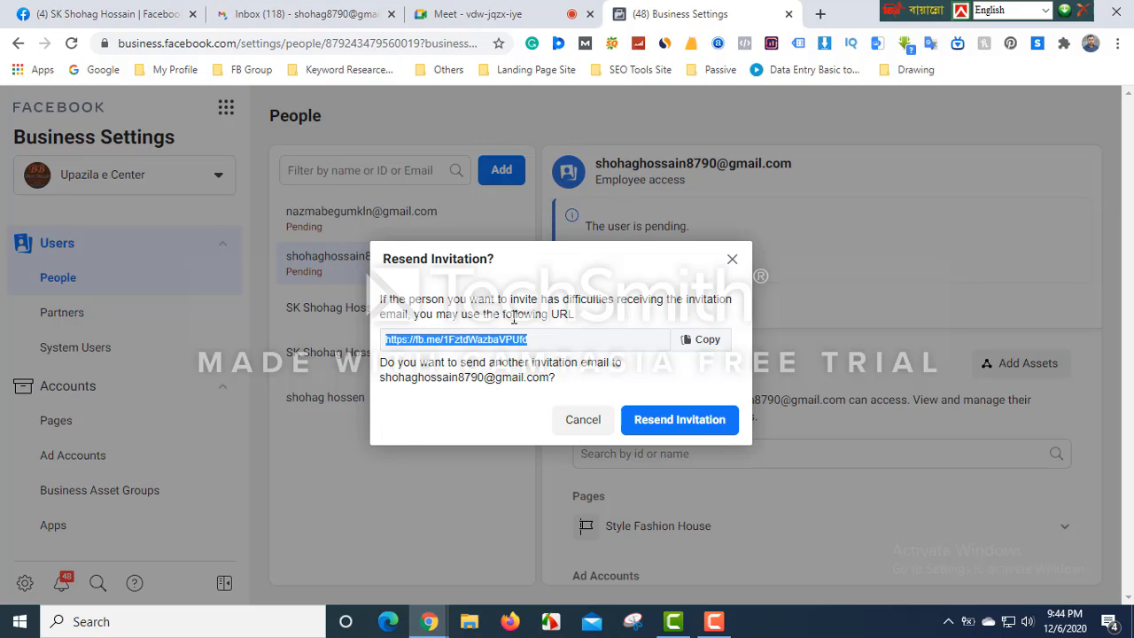
pyautogui.click(533, 345)
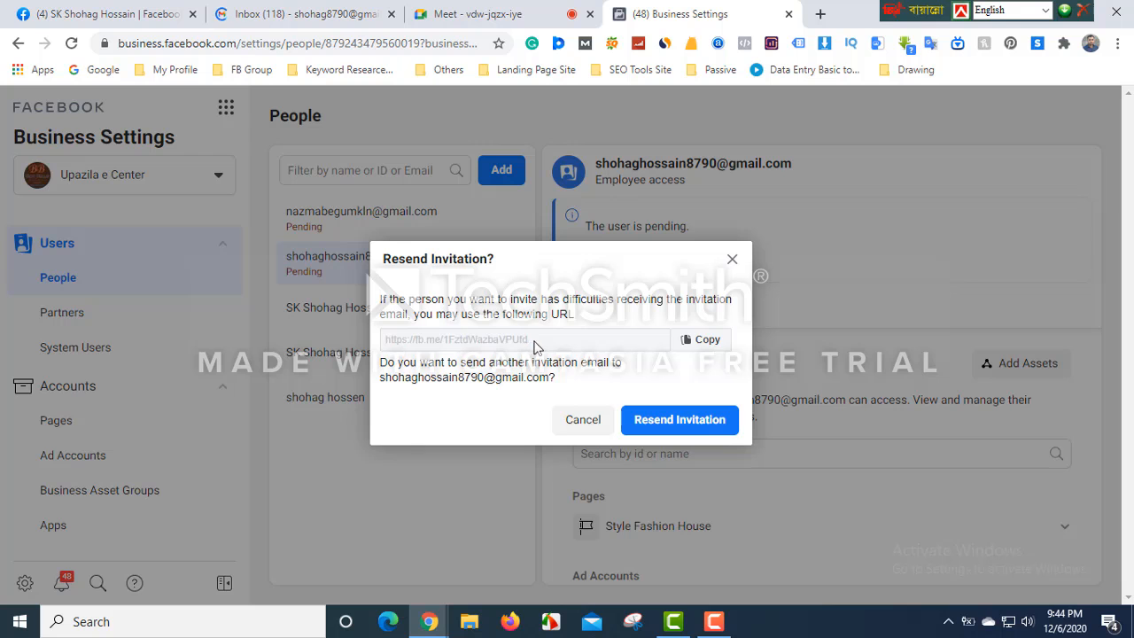
pyautogui.moveTo(545, 347); pyautogui.dragTo(447, 339)
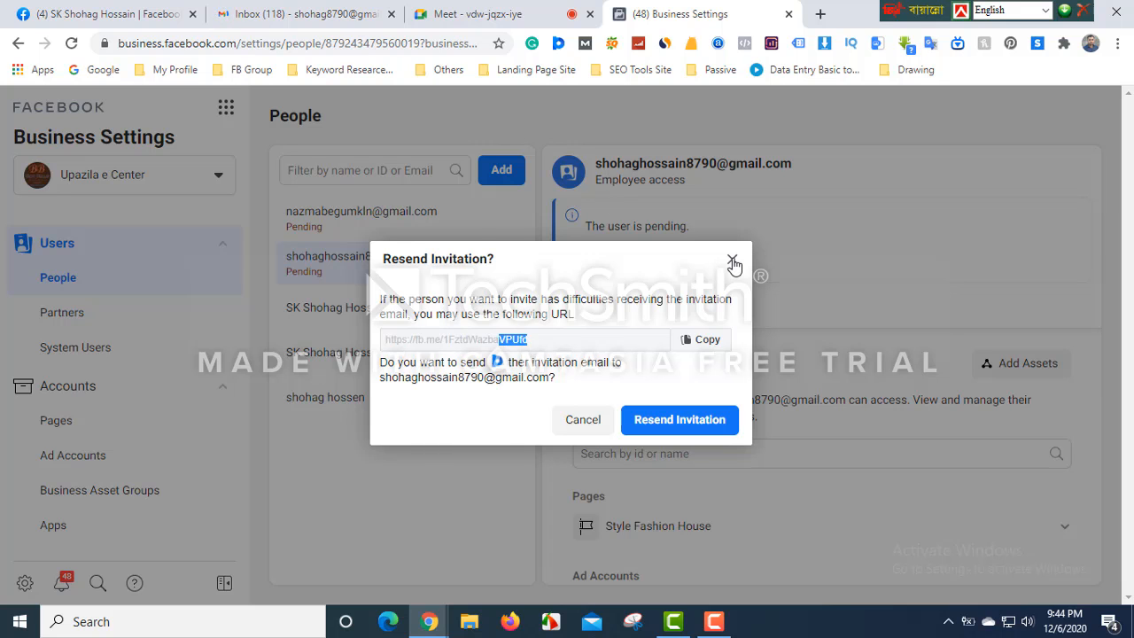
pyautogui.click(733, 261)
pyautogui.click(616, 259)
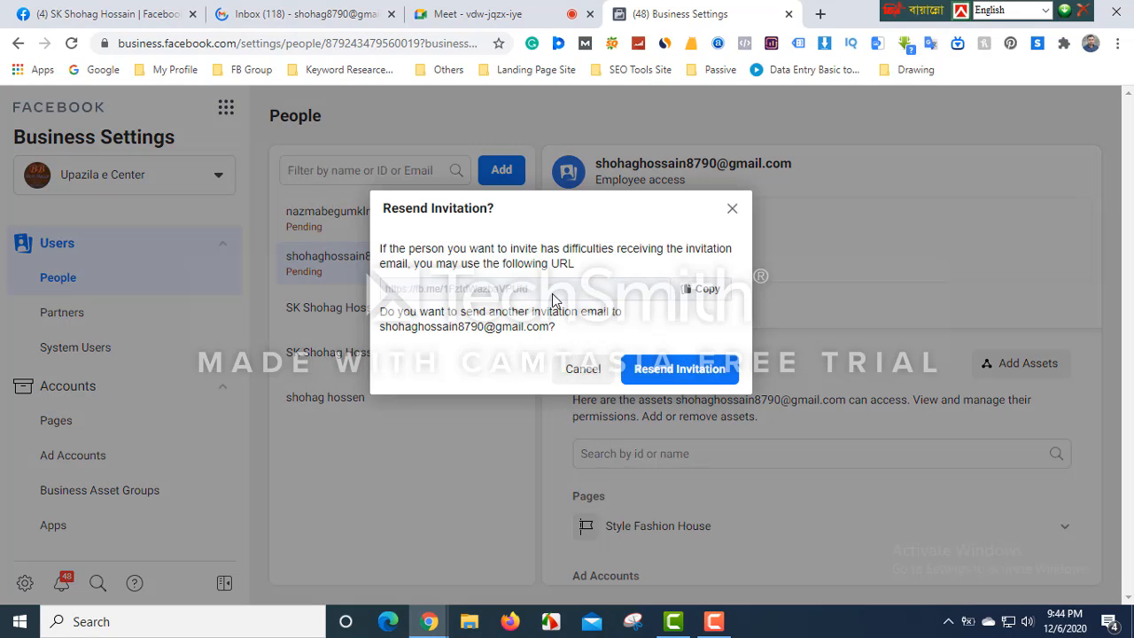
pyautogui.click(704, 290)
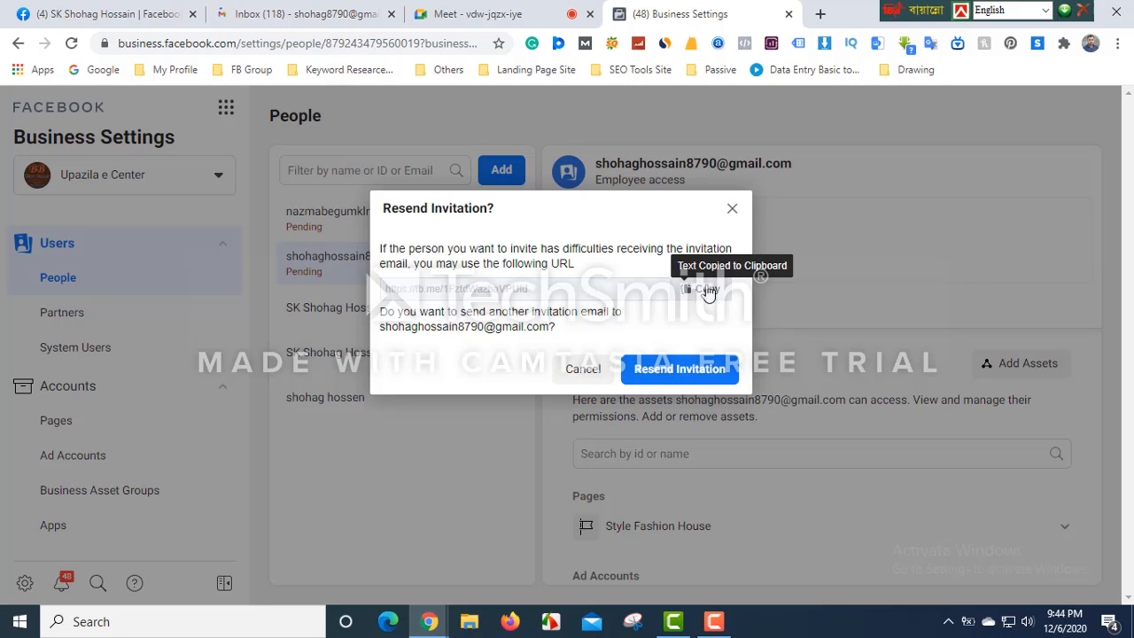
pyautogui.click(733, 210)
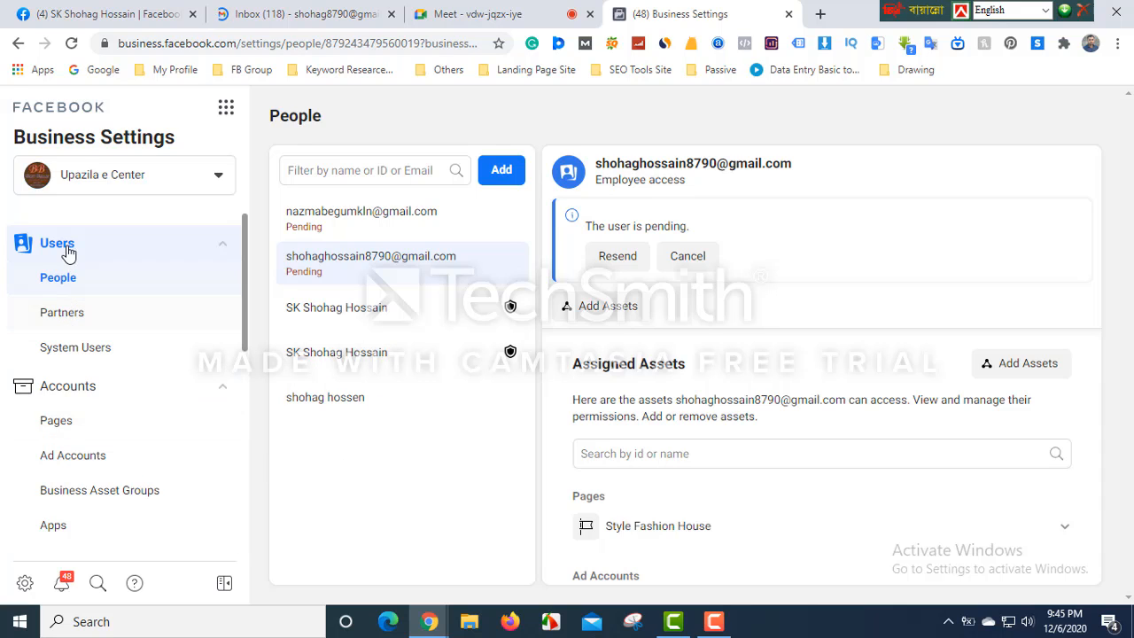
# - Show the Style Fashion House ad account and inspect a person's ad account permissions
pyautogui.click(82, 467)
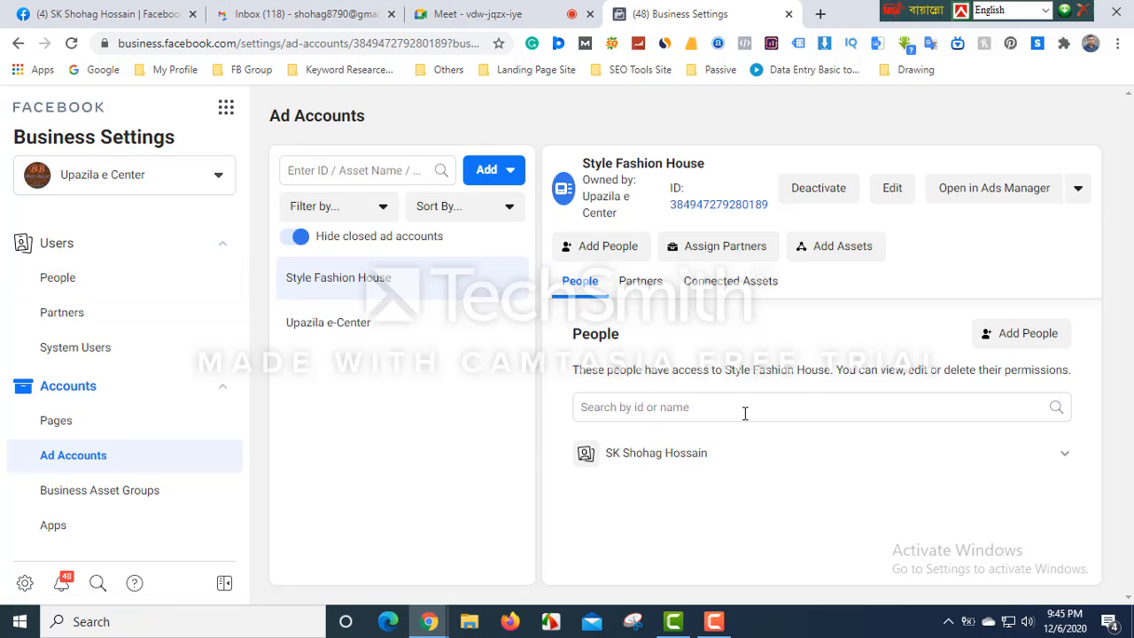
pyautogui.click(698, 406)
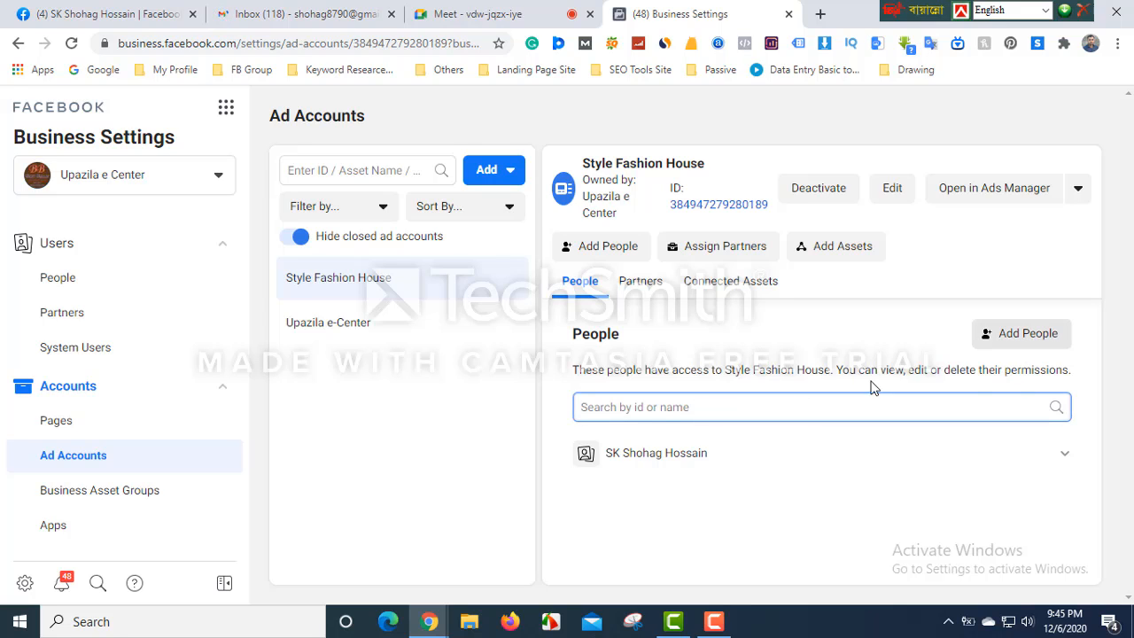
pyautogui.click(1066, 461)
pyautogui.scroll(-3, 1043, 470)
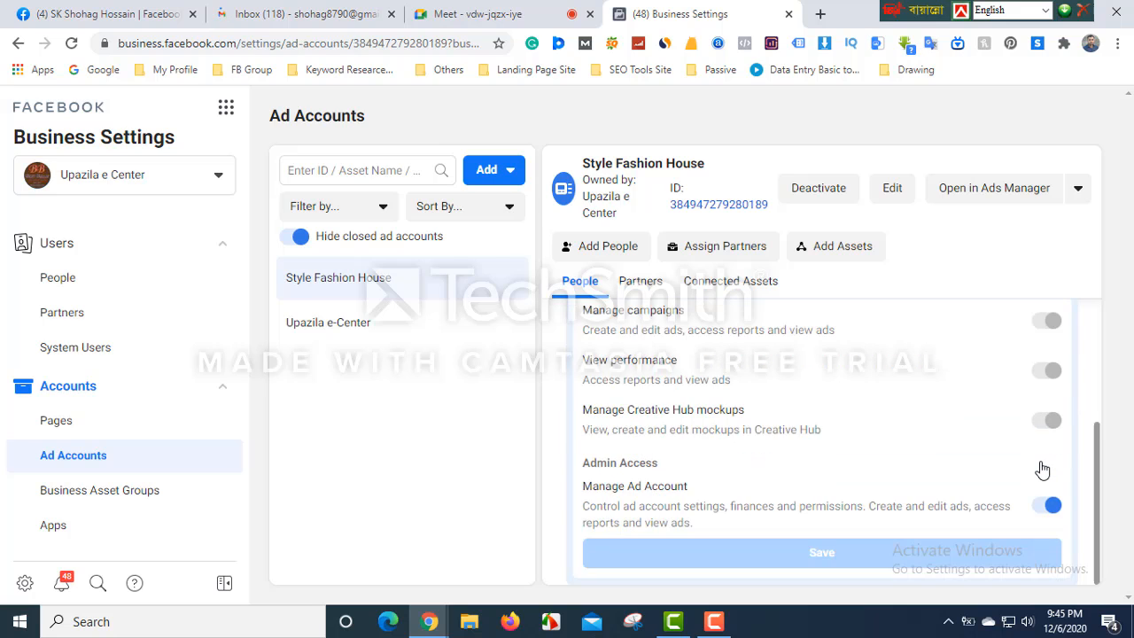
pyautogui.scroll(5, 1046, 465)
pyautogui.click(1065, 455)
pyautogui.click(694, 410)
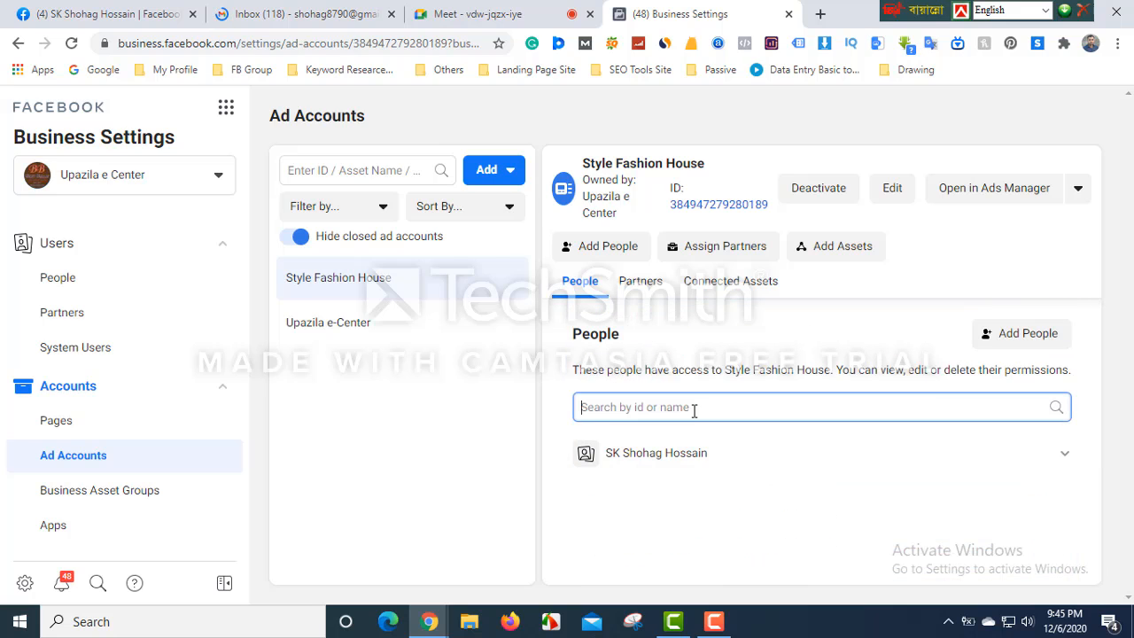
# - Open Add People for the ad account and close it without assigning anyone
pyautogui.click(1022, 346)
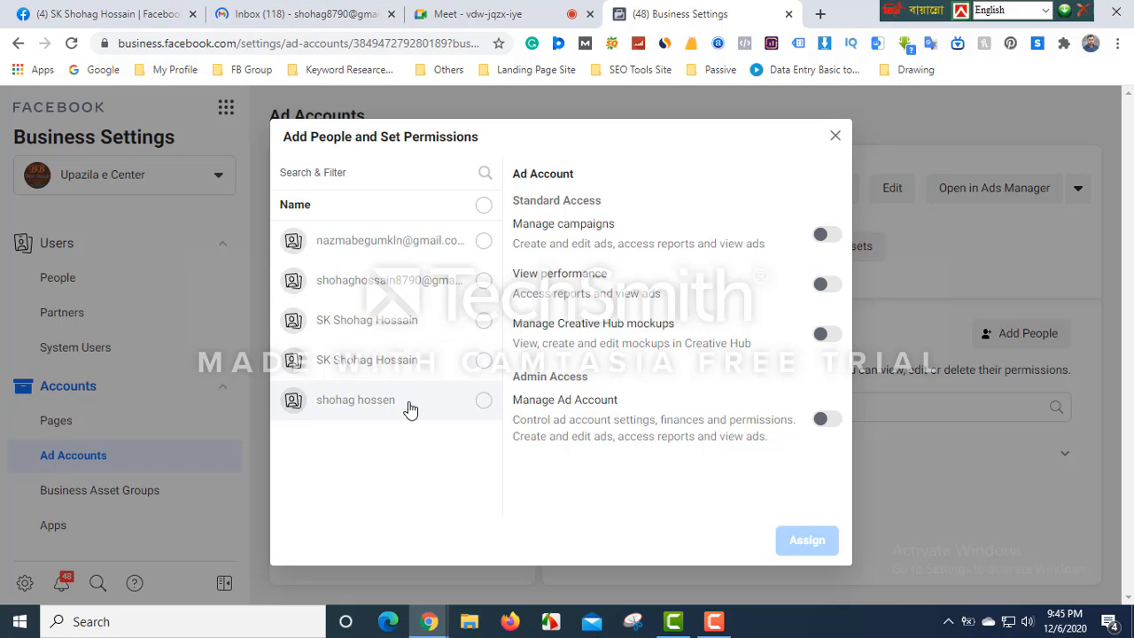
pyautogui.click(365, 174)
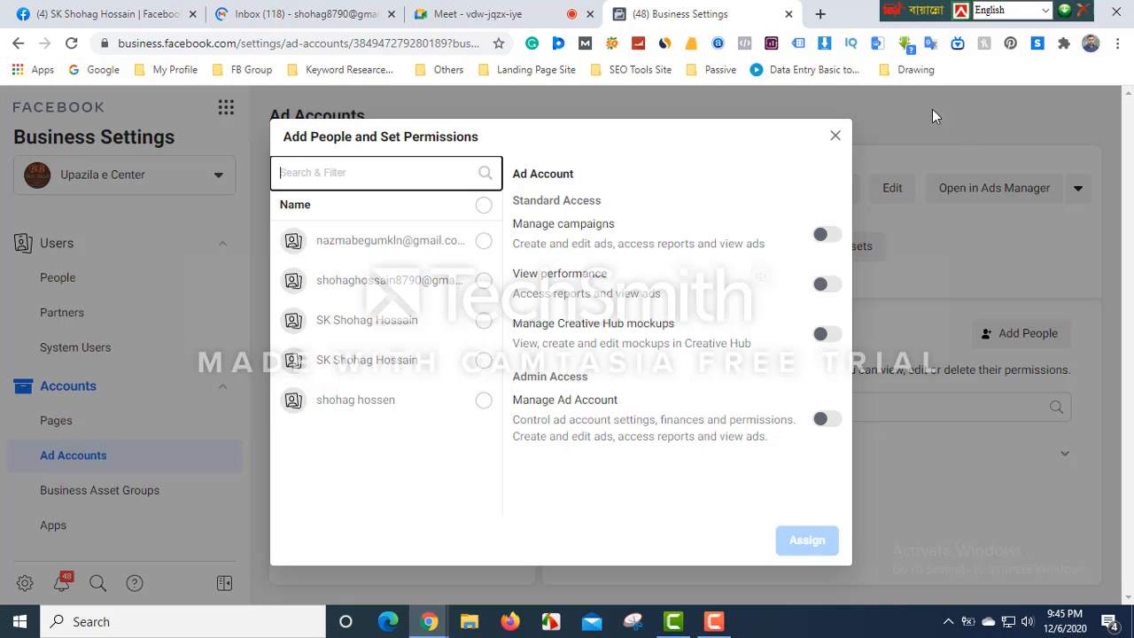
pyautogui.click(835, 139)
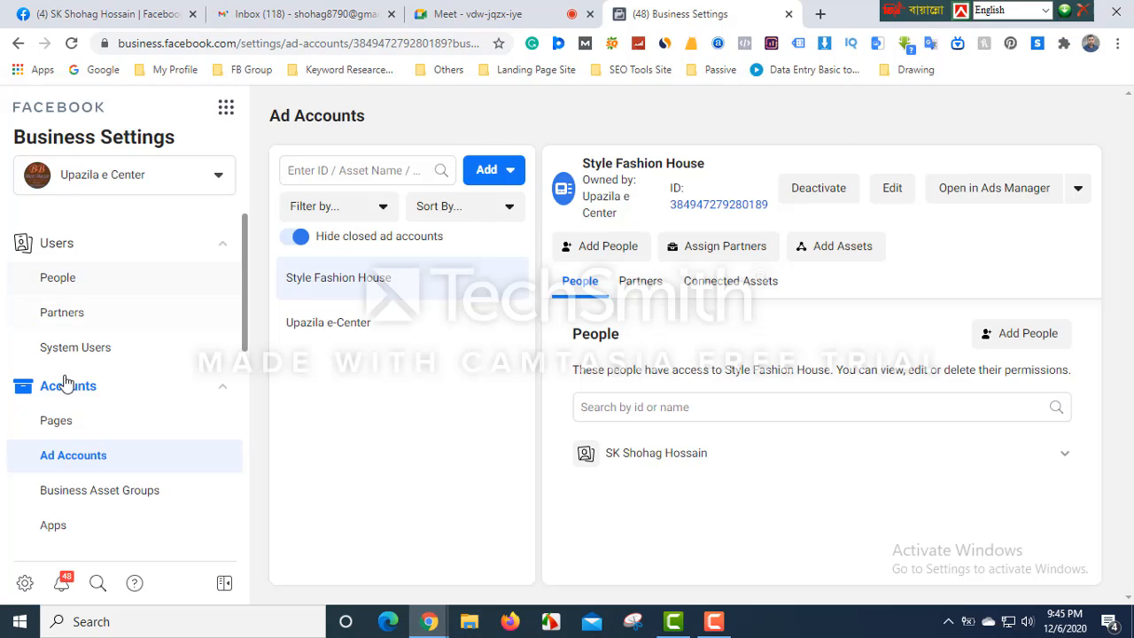
pyautogui.click(224, 114)
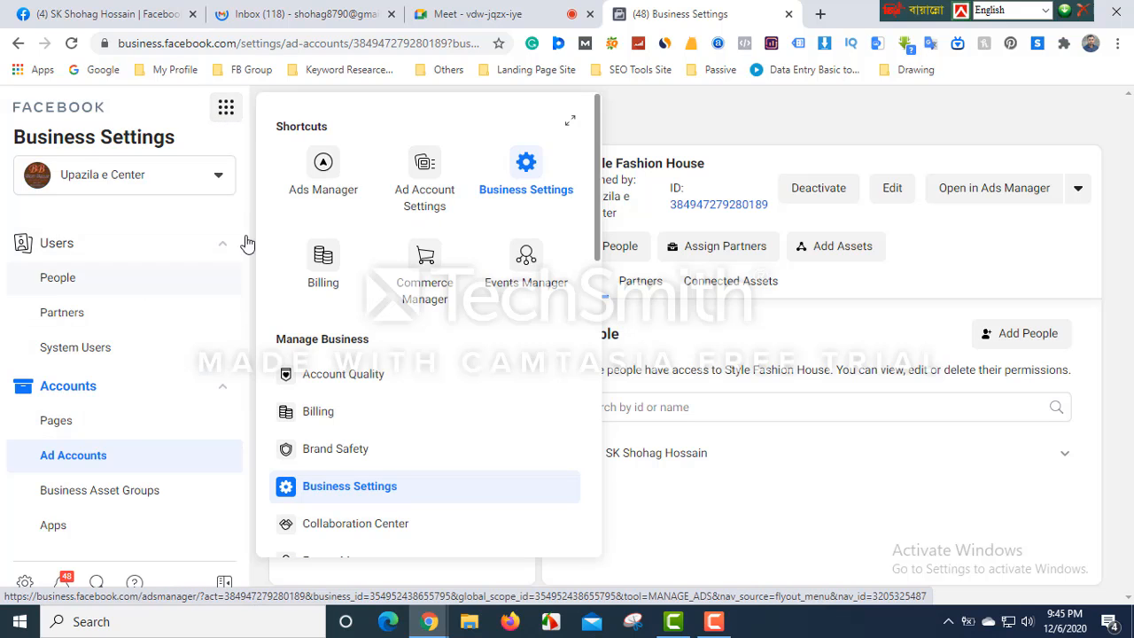
# - Open Ads Manager and check the ad account selector on the empty campaigns list
pyautogui.click(323, 177)
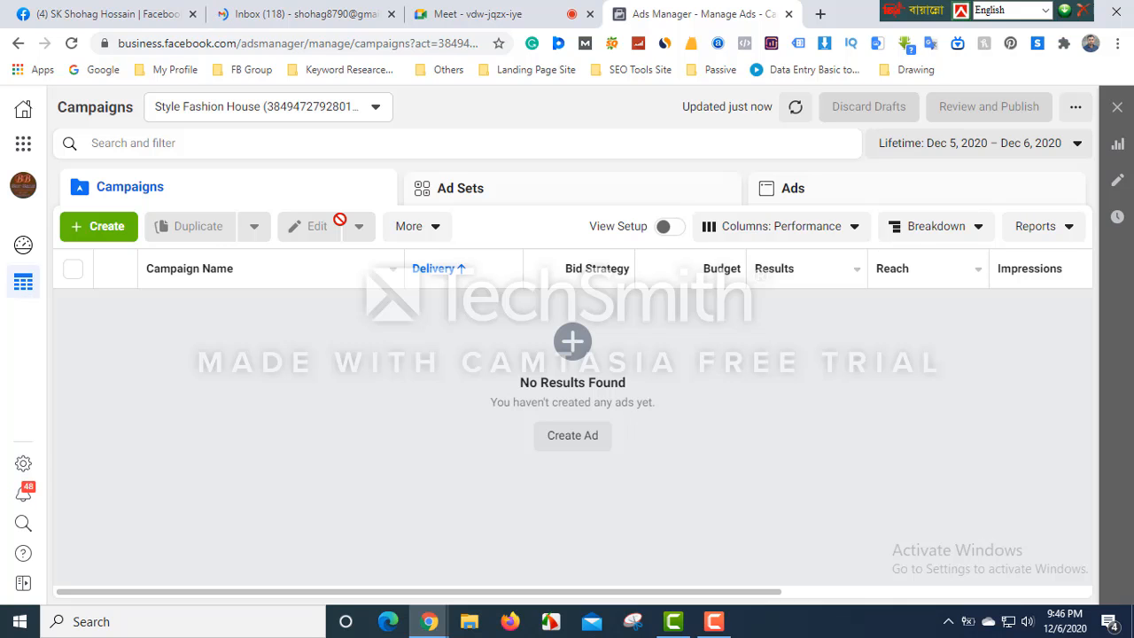
pyautogui.click(262, 116)
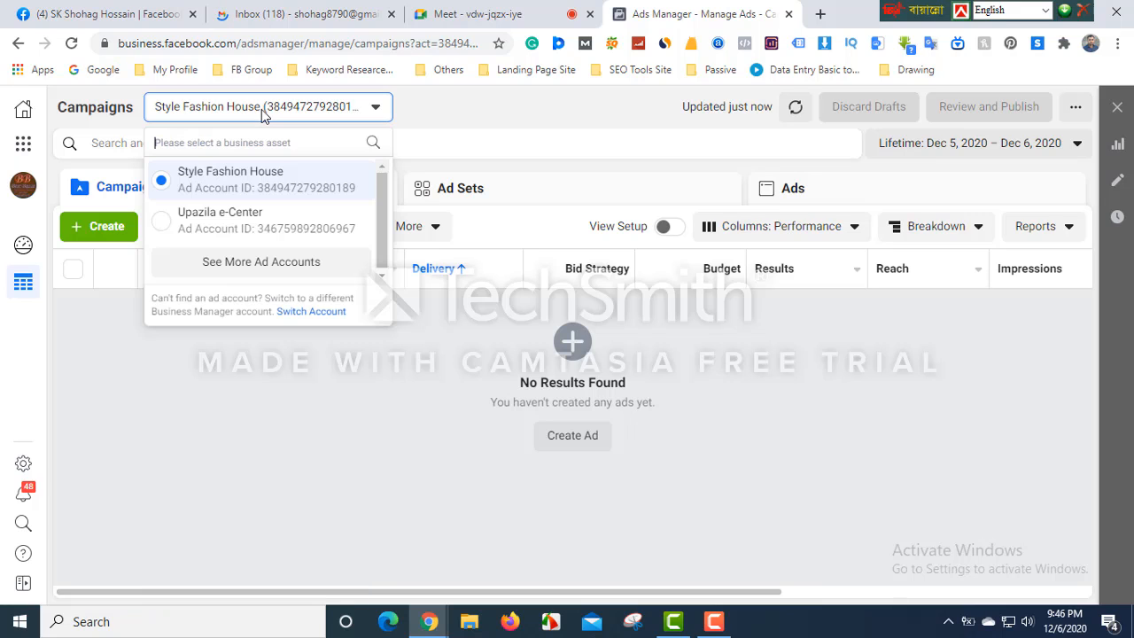
pyautogui.click(261, 117)
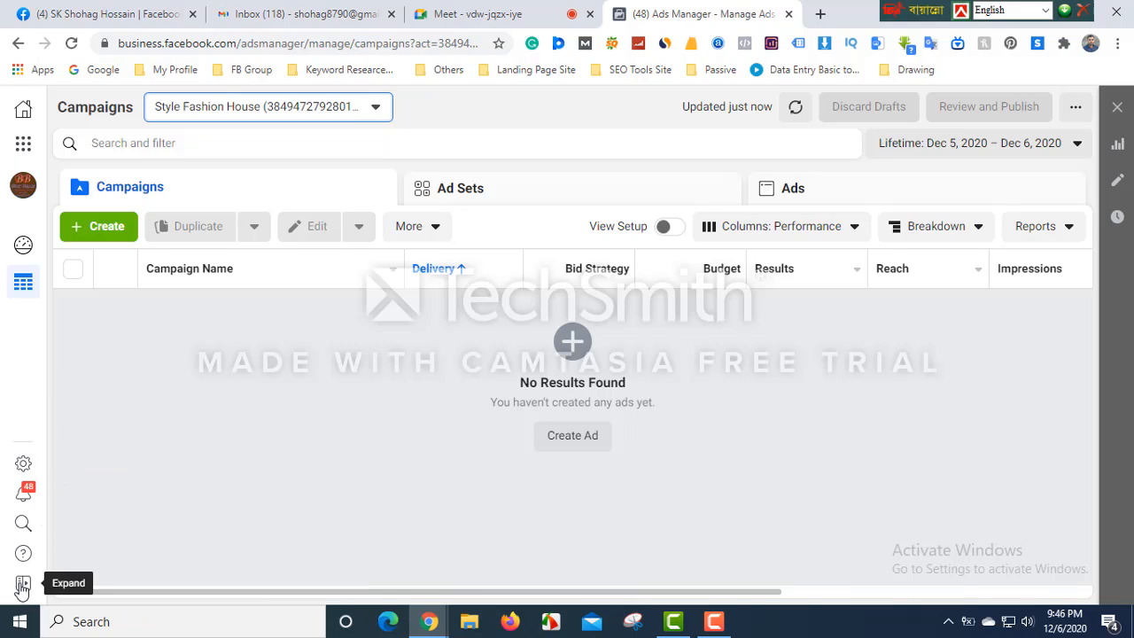
# - Browse the Business Tools menu and go back to Business Settings
pyautogui.click(23, 144)
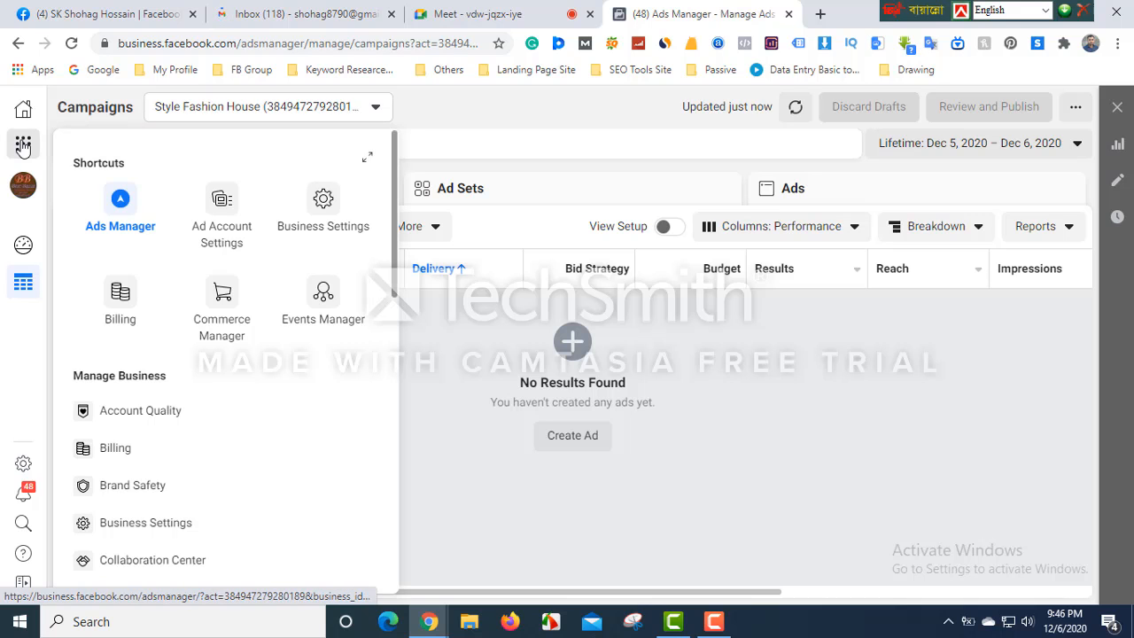
pyautogui.scroll(-2, 202, 416)
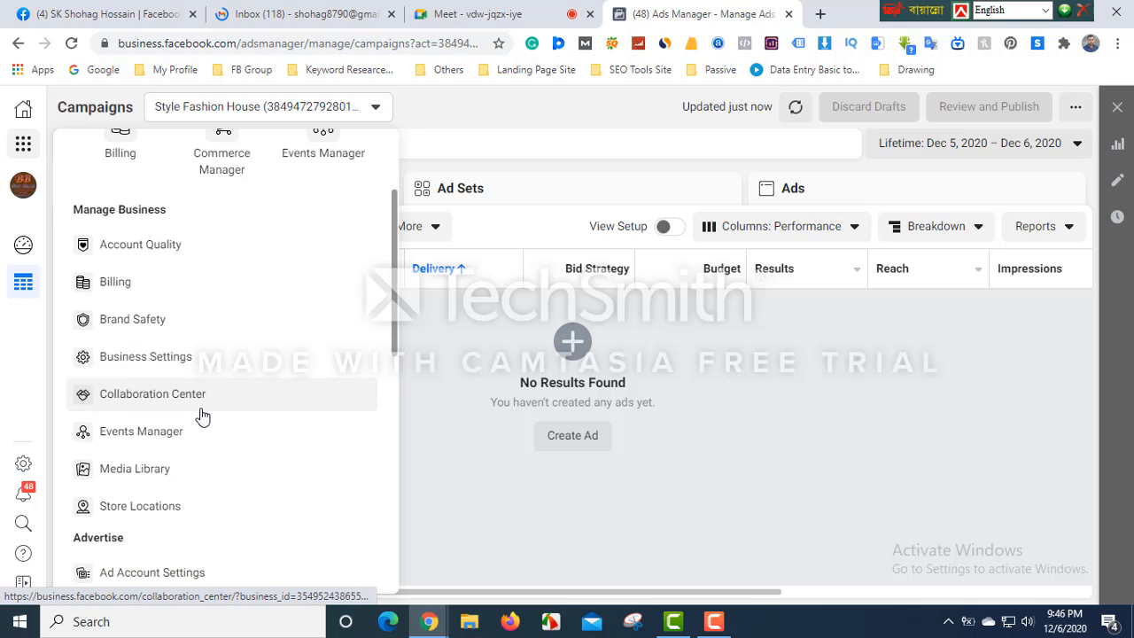
pyautogui.scroll(-2, 202, 416)
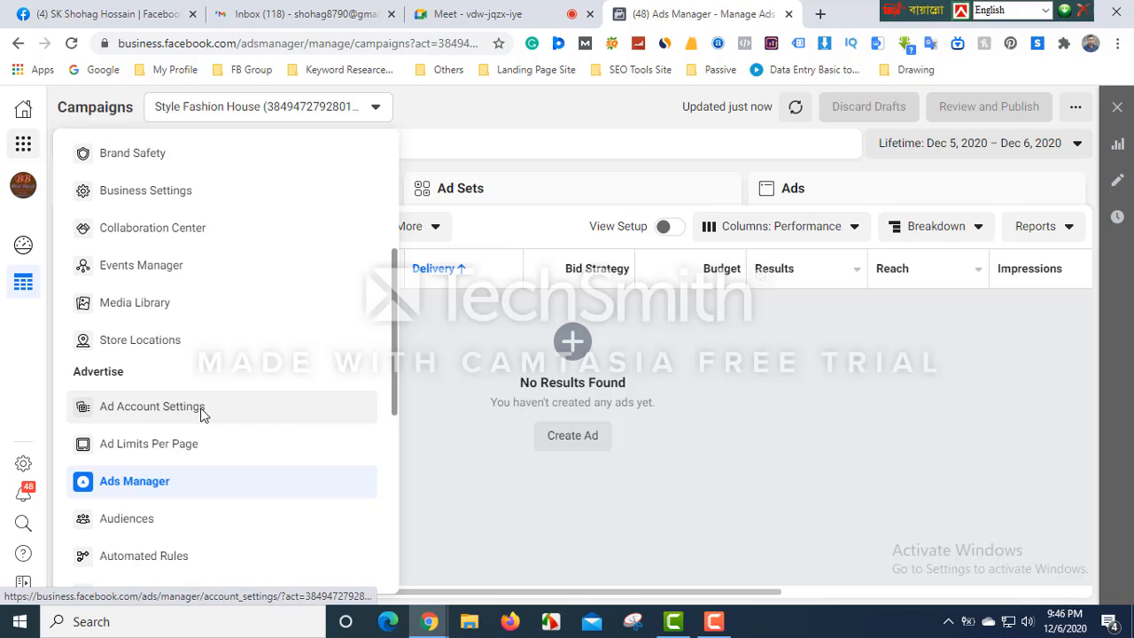
pyautogui.scroll(-2, 202, 415)
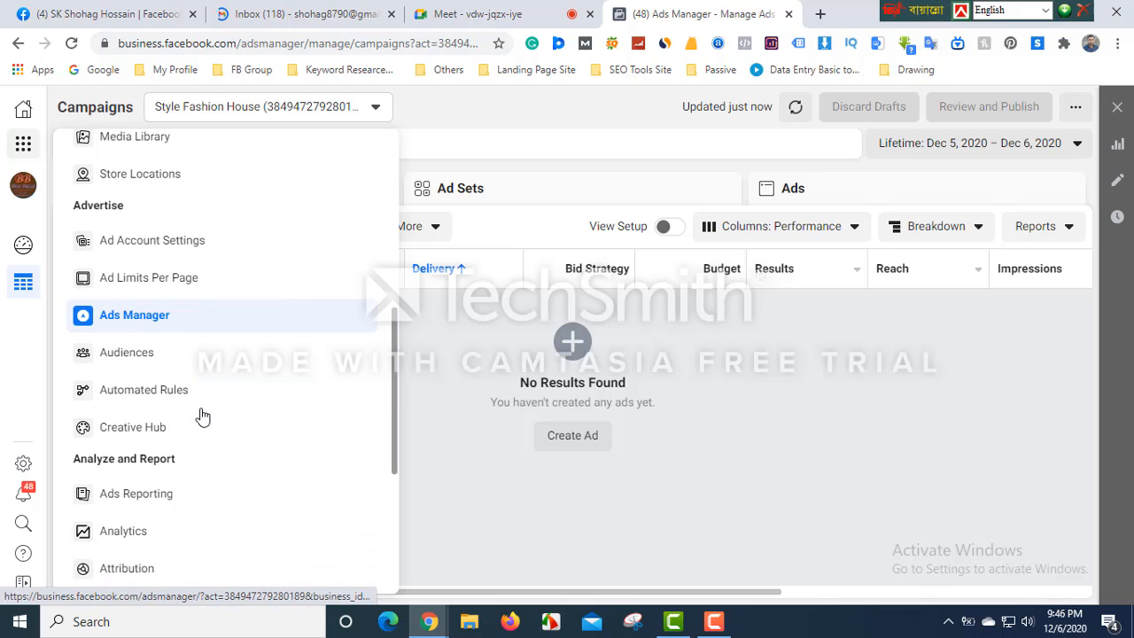
pyautogui.scroll(-4, 202, 415)
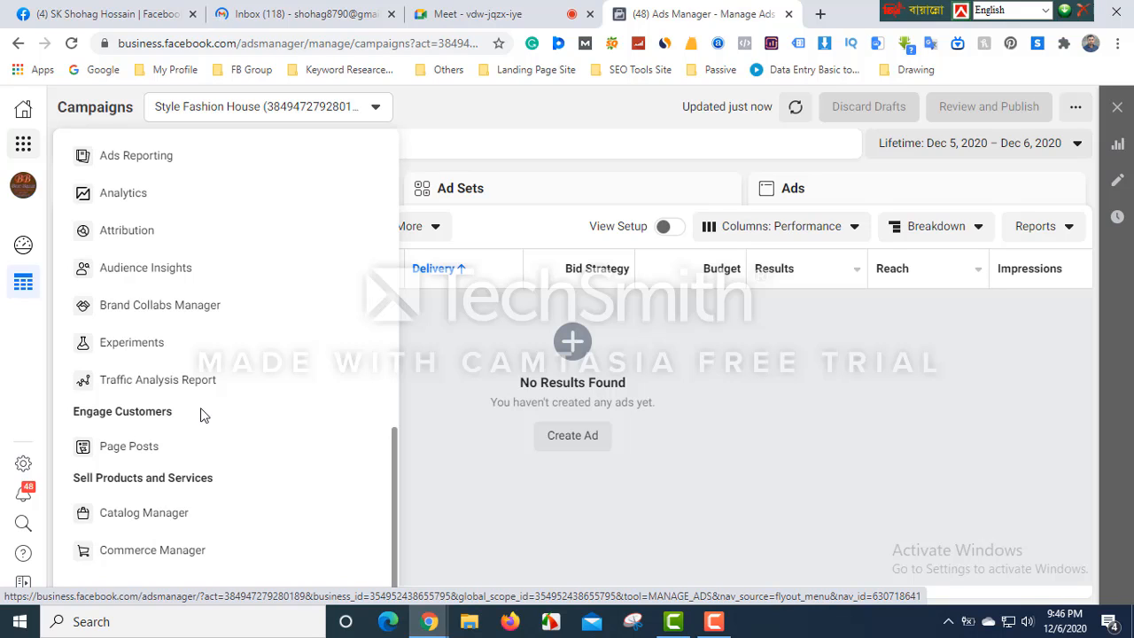
pyautogui.click(25, 469)
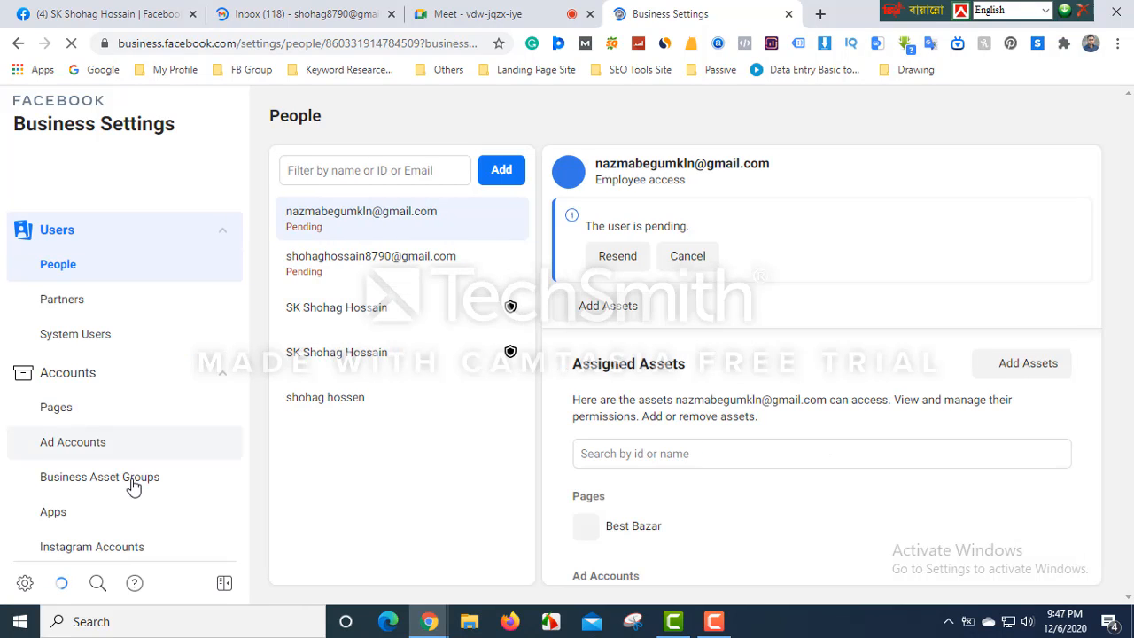
# - Open and close Add People on the Style Fashion House ad account, then show the People list
pyautogui.scroll(-2, 97, 461)
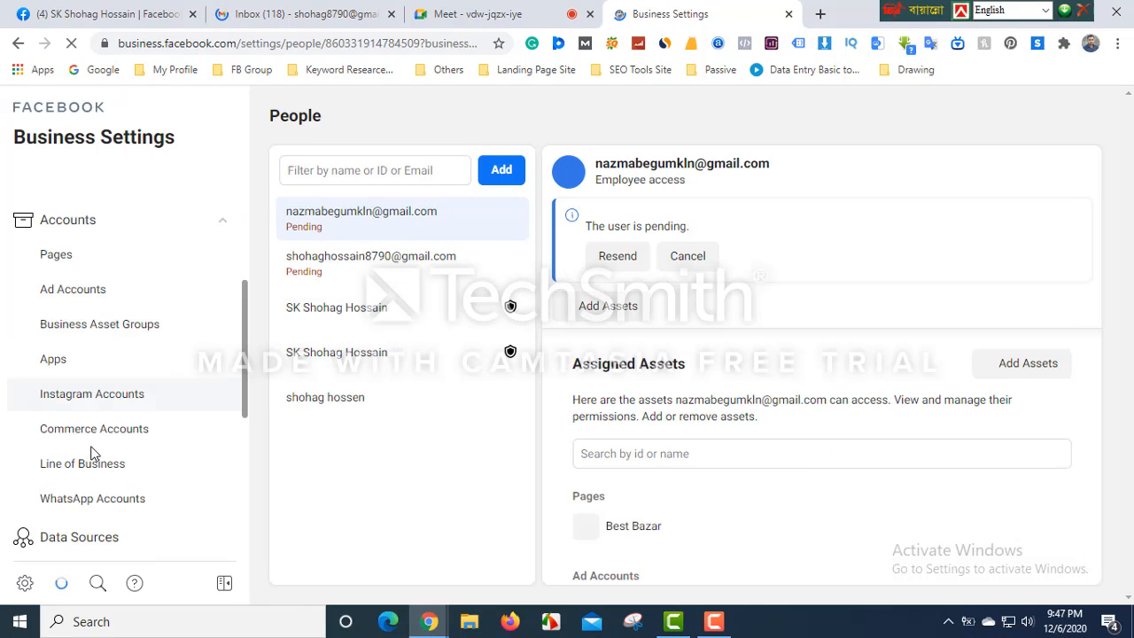
pyautogui.click(85, 289)
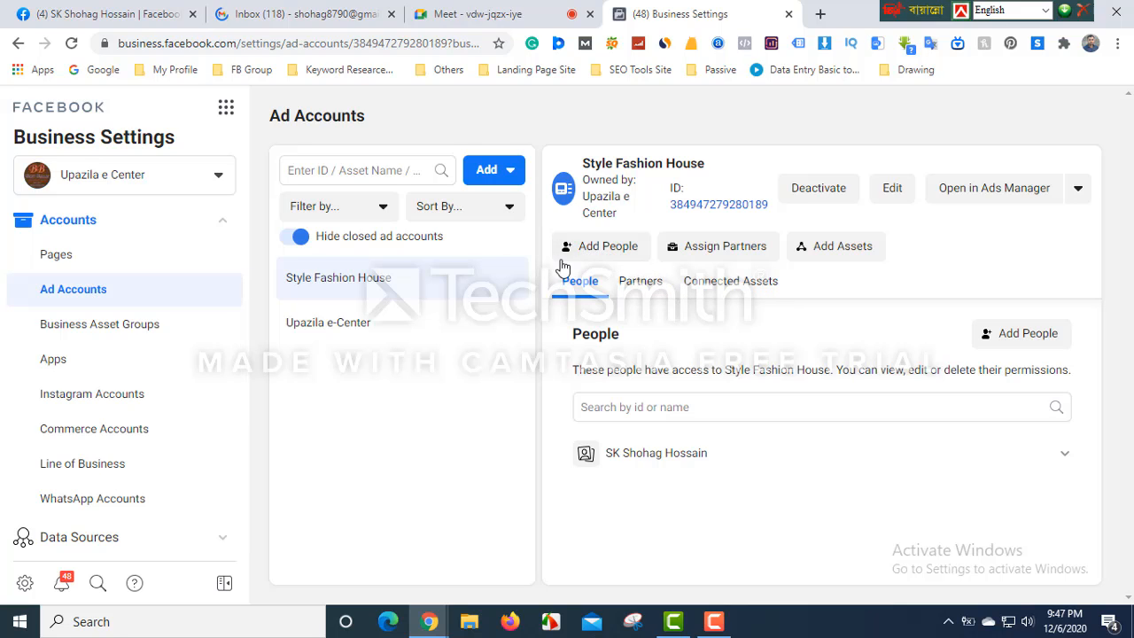
pyautogui.click(602, 250)
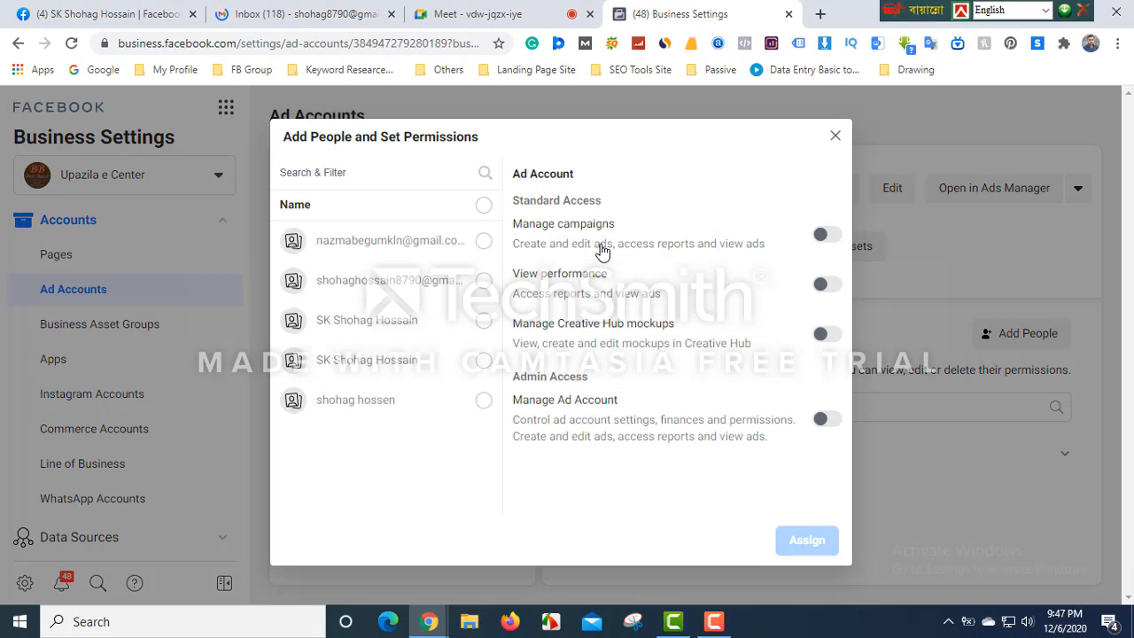
pyautogui.click(329, 170)
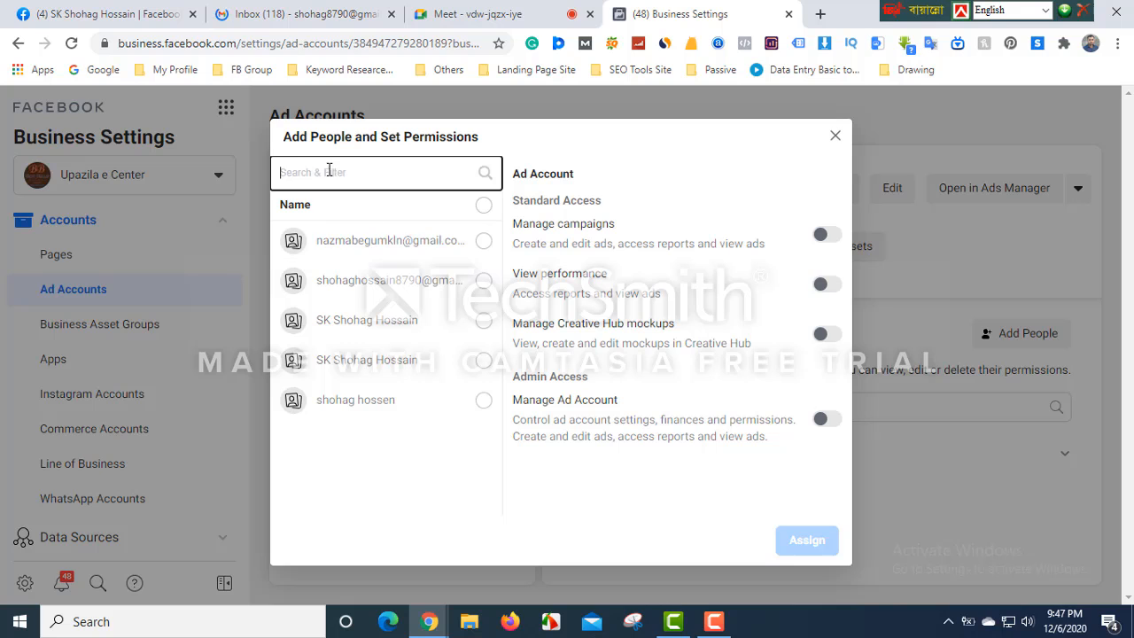
pyautogui.click(836, 137)
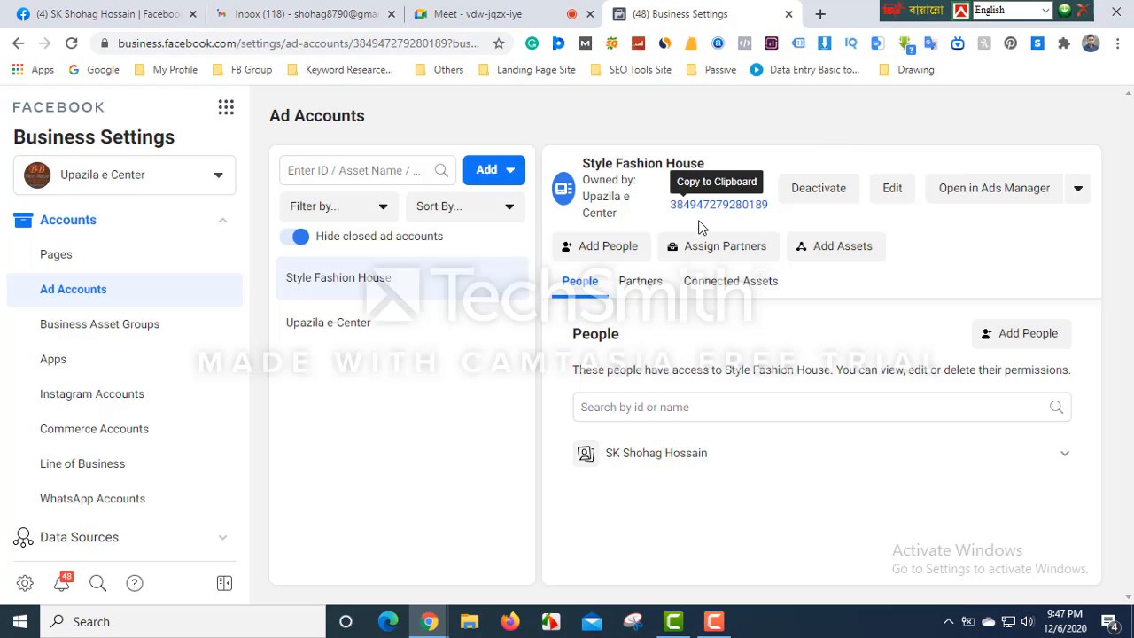
pyautogui.scroll(2, 63, 261)
pyautogui.click(58, 278)
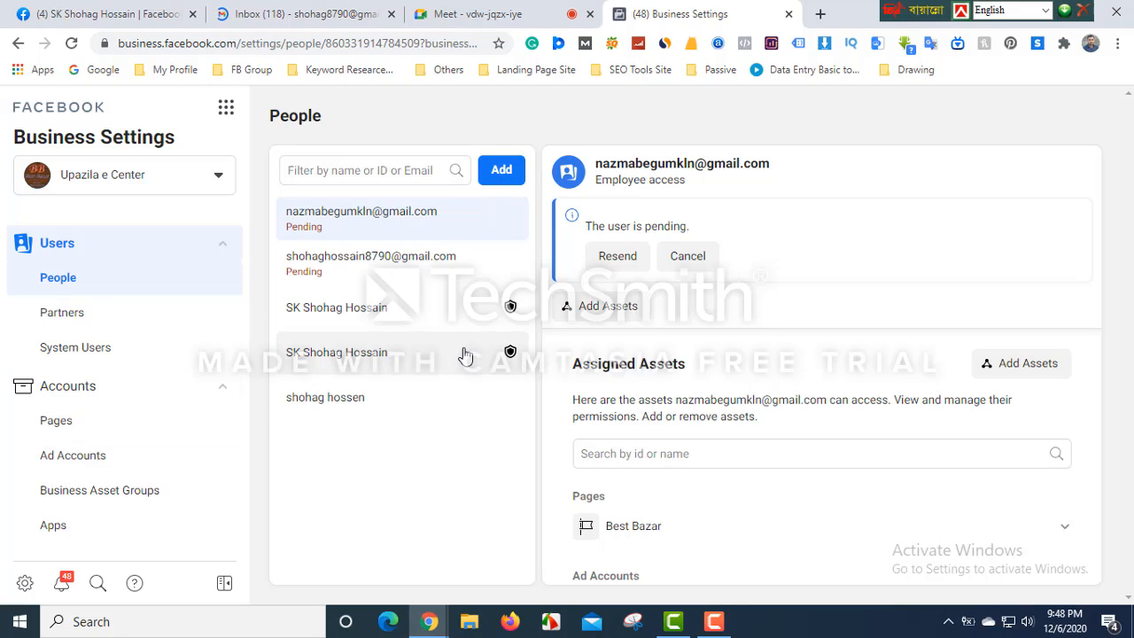
# - Bring up the Camtasia Recorder controls from the taskbar
pyautogui.click(714, 627)
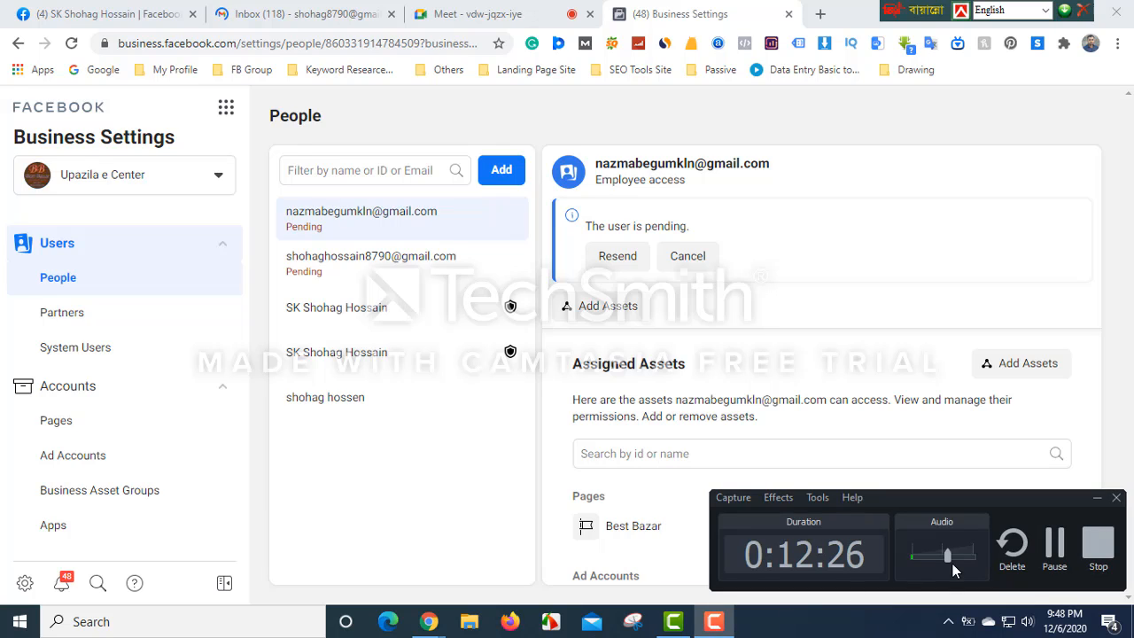